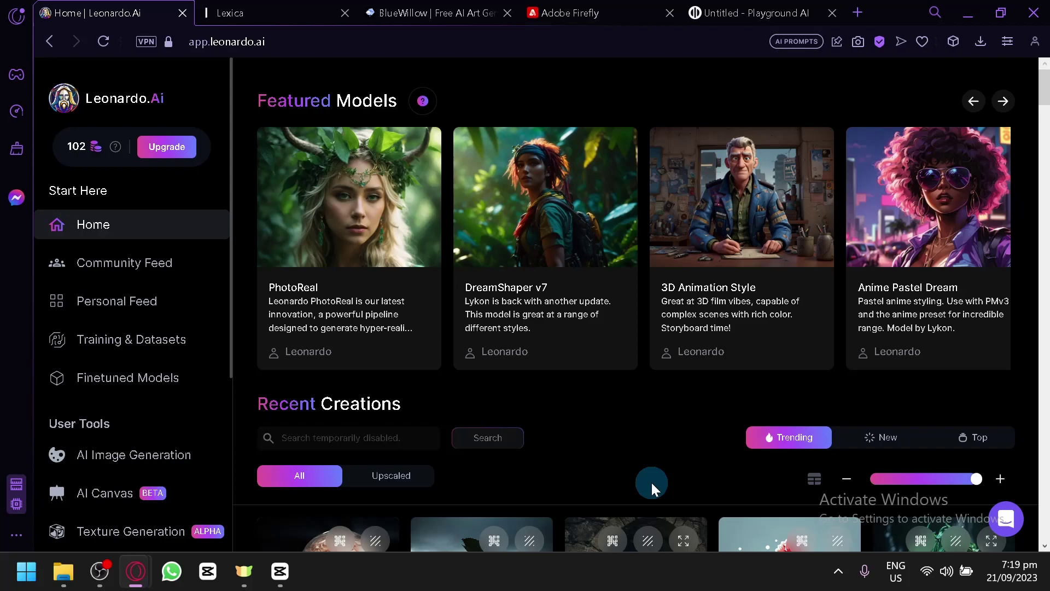
Step: Browse the trending Recent Creations gallery and read the prompts attached to individual images
{"action": "scroll", "coordinate": [680, 458], "scroll_direction": "down", "scroll_amount": 8}
{"action": "scroll", "coordinate": [416, 255], "scroll_direction": "up", "scroll_amount": 2}
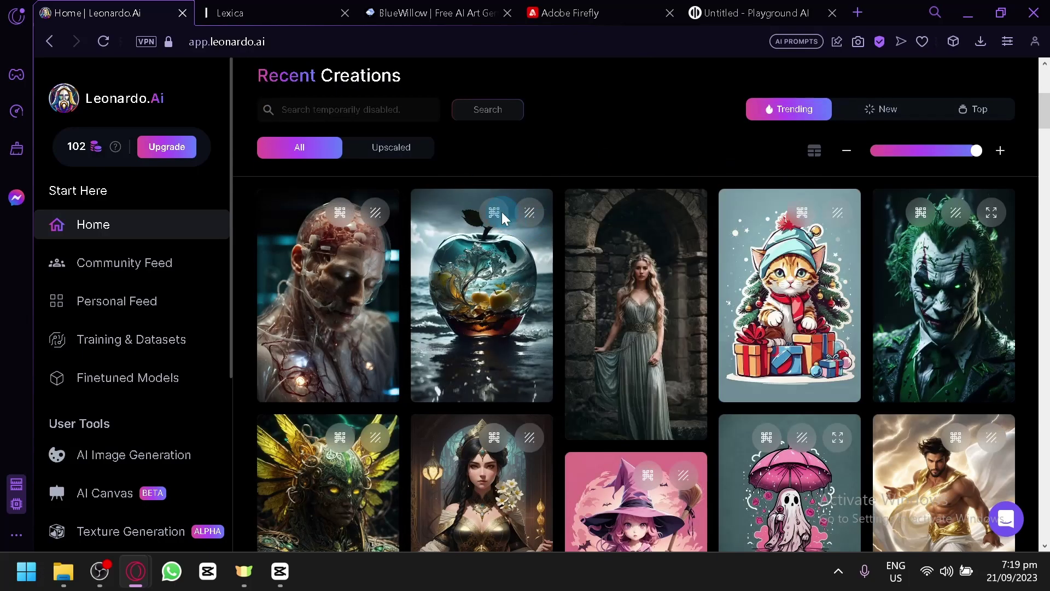
{"action": "scroll", "coordinate": [635, 230], "scroll_direction": "down", "scroll_amount": 1}
{"action": "scroll", "coordinate": [920, 208], "scroll_direction": "down", "scroll_amount": 6}
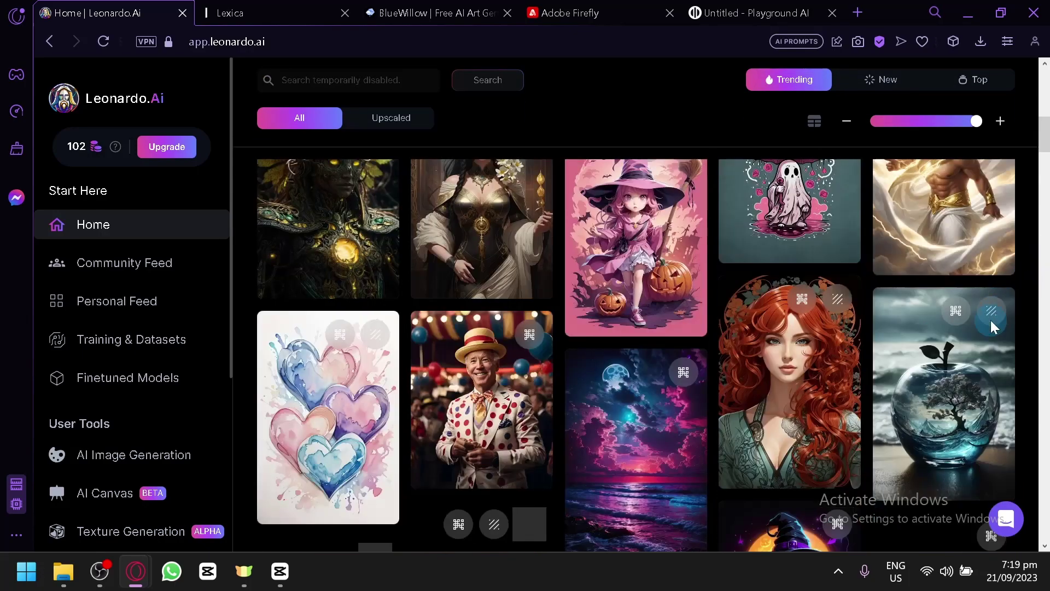
{"action": "scroll", "coordinate": [578, 287], "scroll_direction": "up", "scroll_amount": 5}
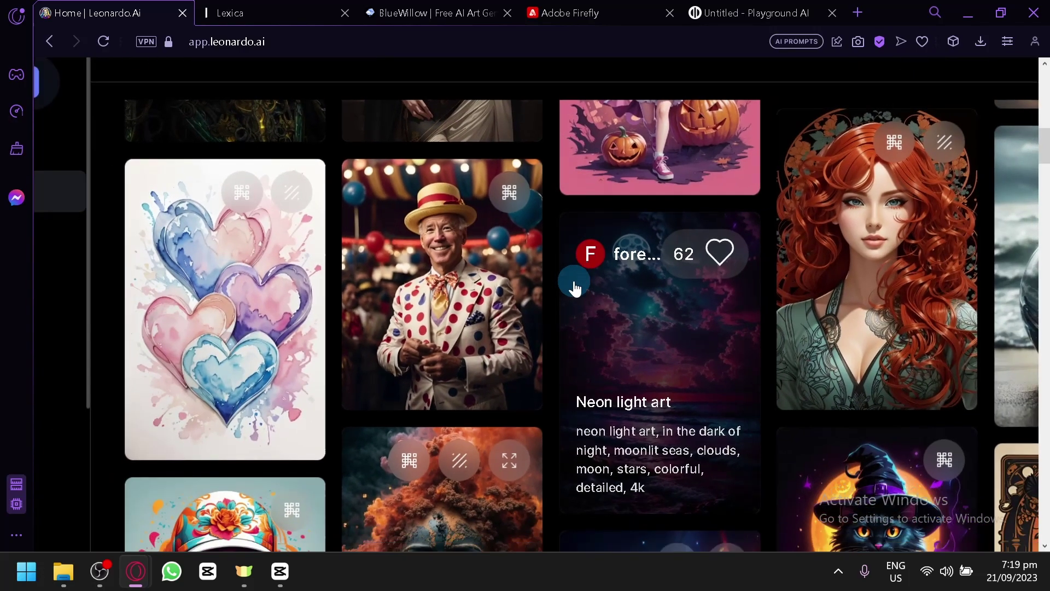
{"action": "scroll", "coordinate": [881, 422], "scroll_direction": "down", "scroll_amount": 4}
{"action": "scroll", "coordinate": [881, 424], "scroll_direction": "down", "scroll_amount": 5}
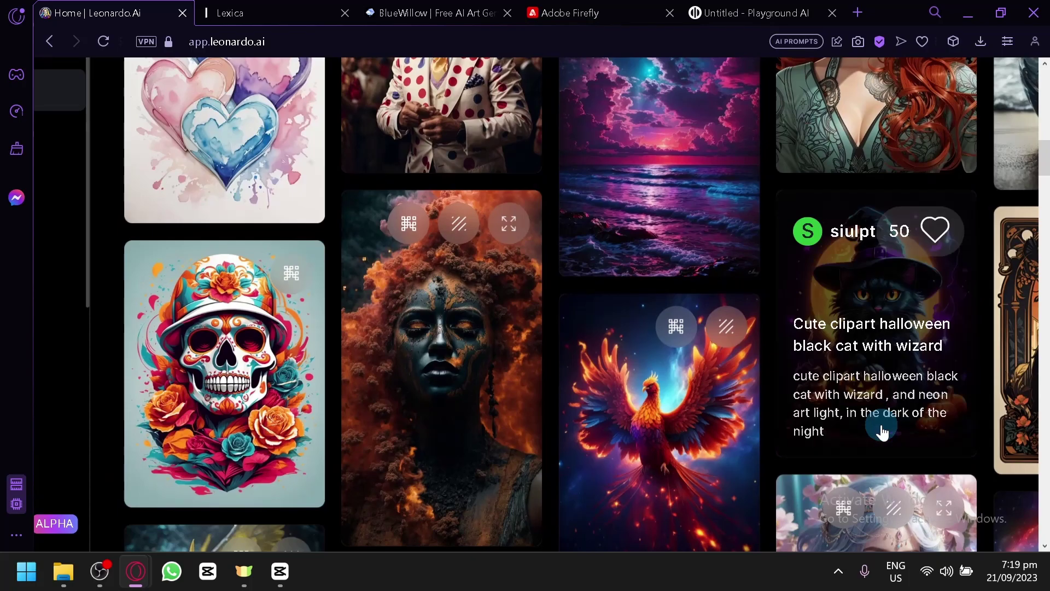
{"action": "scroll", "coordinate": [881, 424], "scroll_direction": "down", "scroll_amount": 2}
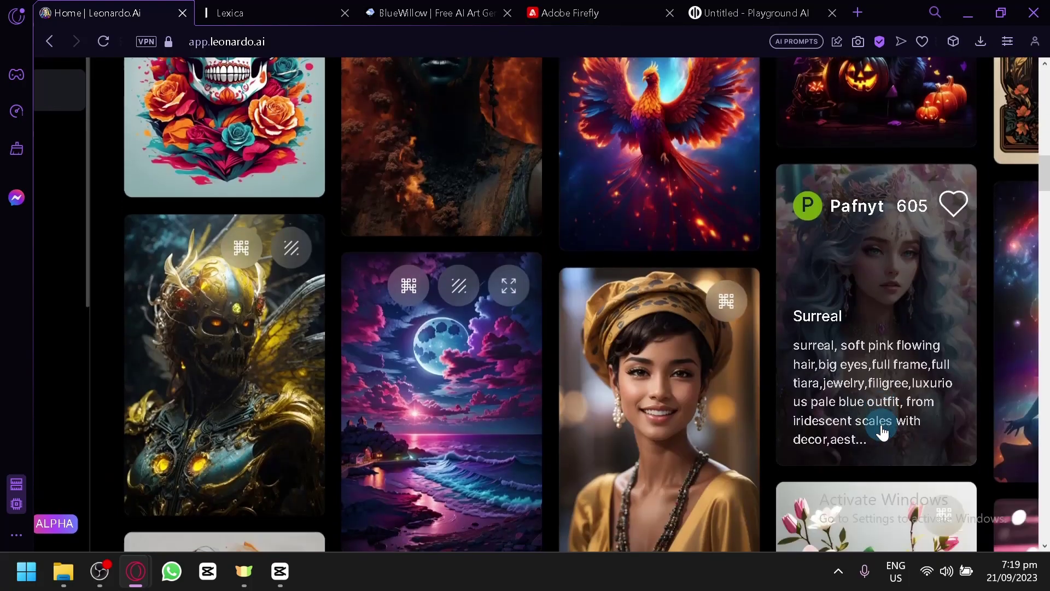
{"action": "scroll", "coordinate": [881, 425], "scroll_direction": "right", "scroll_amount": 4}
{"action": "scroll", "coordinate": [883, 432], "scroll_direction": "left", "scroll_amount": 3}
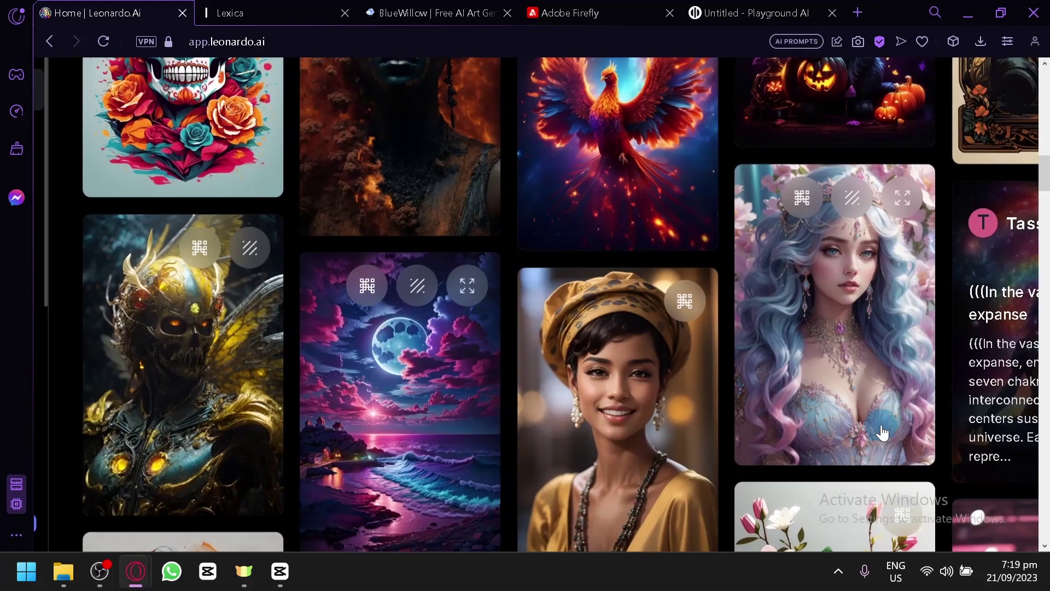
{"action": "scroll", "coordinate": [882, 432], "scroll_direction": "down", "scroll_amount": 6}
{"action": "scroll", "coordinate": [883, 432], "scroll_direction": "down", "scroll_amount": 4}
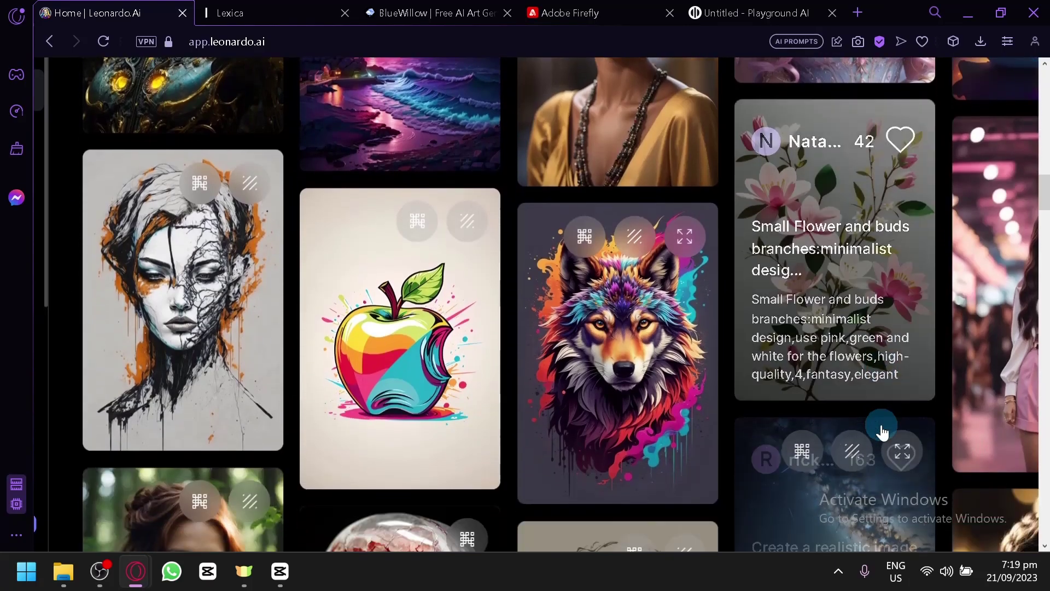
{"action": "scroll", "coordinate": [883, 433], "scroll_direction": "right", "scroll_amount": 3}
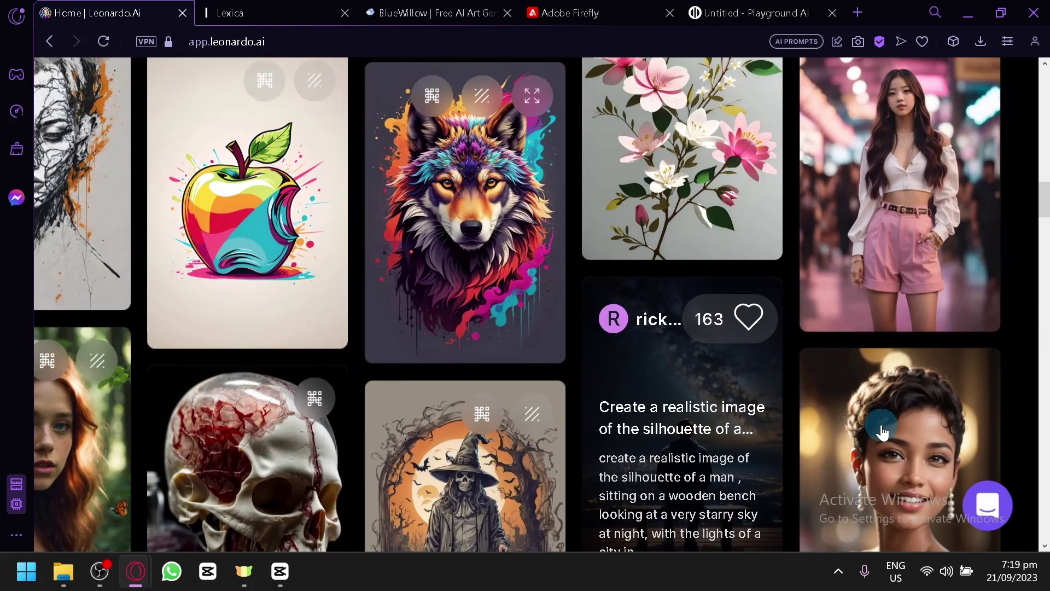
{"action": "scroll", "coordinate": [882, 432], "scroll_direction": "left", "scroll_amount": 2}
{"action": "scroll", "coordinate": [882, 432], "scroll_direction": "down", "scroll_amount": 1}
{"action": "scroll", "coordinate": [882, 432], "scroll_direction": "down", "scroll_amount": 5}
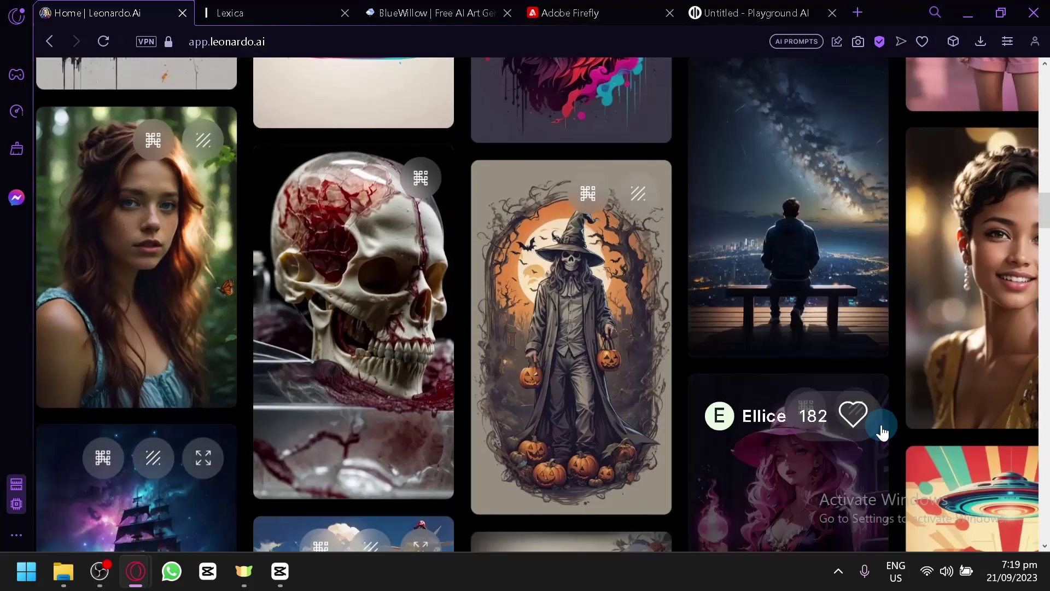
{"action": "scroll", "coordinate": [667, 389], "scroll_direction": "down", "scroll_amount": 6}
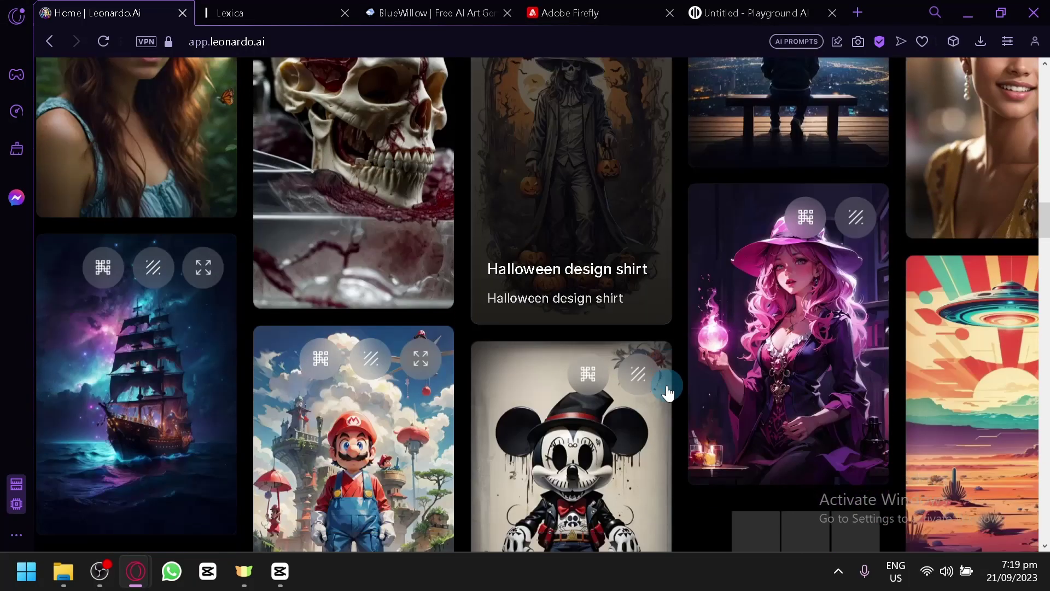
{"action": "scroll", "coordinate": [668, 393], "scroll_direction": "down", "scroll_amount": 6}
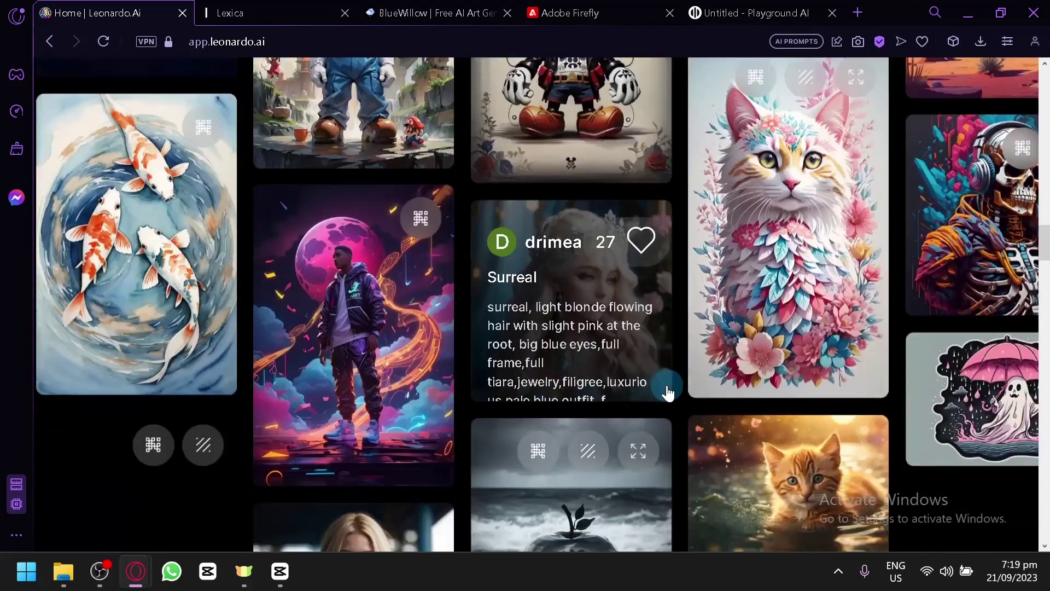
{"action": "scroll", "coordinate": [667, 393], "scroll_direction": "down", "scroll_amount": 4}
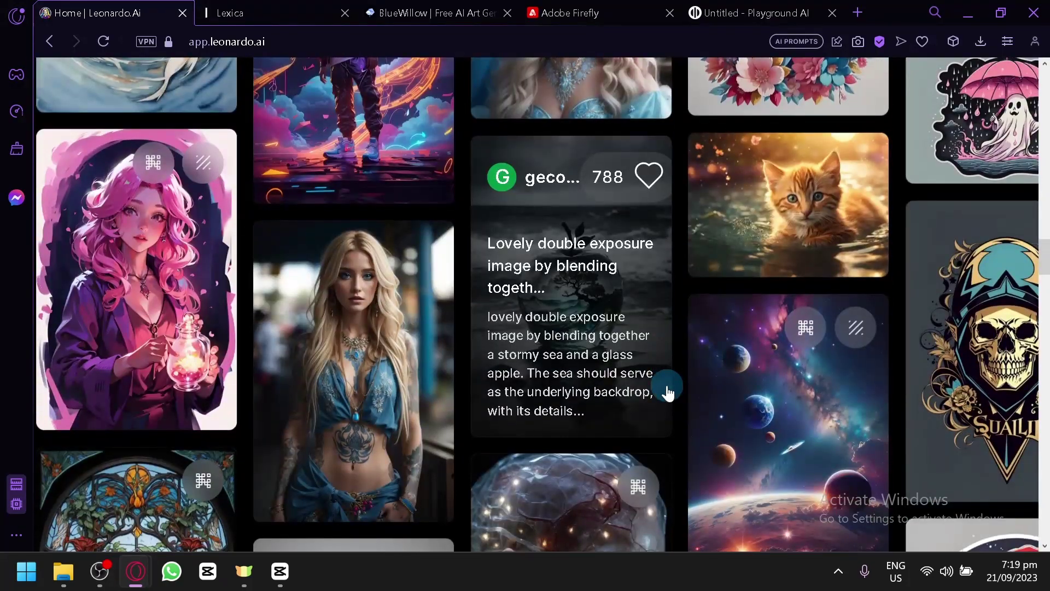
{"action": "scroll", "coordinate": [668, 393], "scroll_direction": "down", "scroll_amount": 3}
{"action": "scroll", "coordinate": [667, 393], "scroll_direction": "down", "scroll_amount": 3}
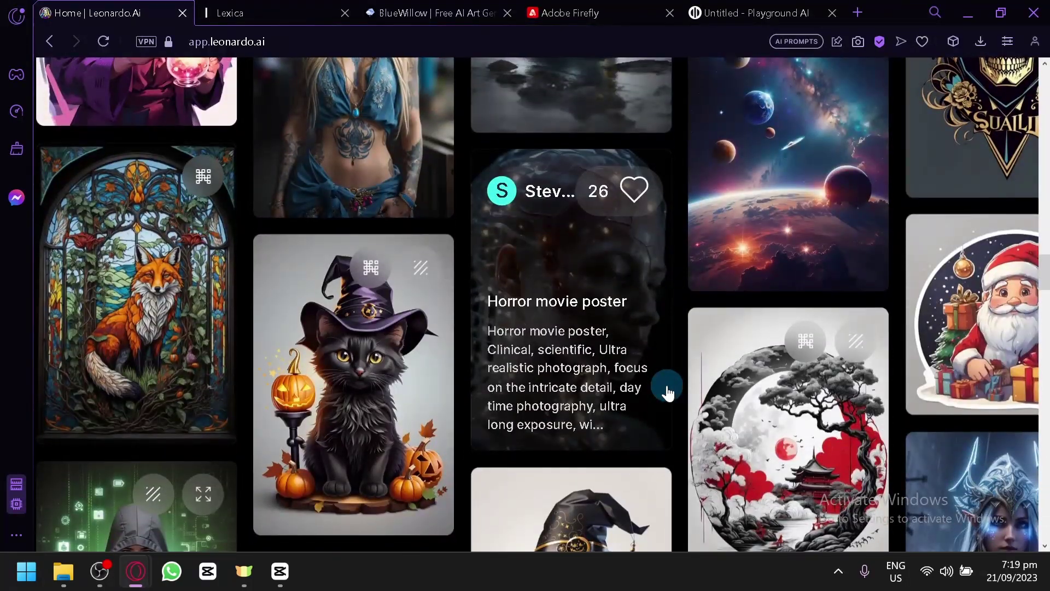
{"action": "scroll", "coordinate": [667, 393], "scroll_direction": "down", "scroll_amount": 7}
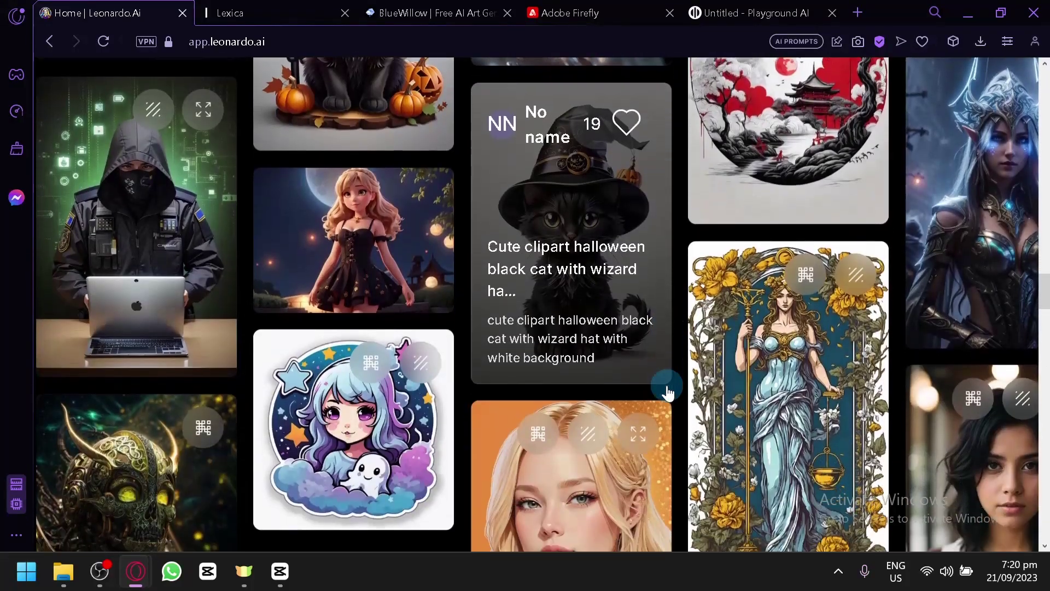
{"action": "scroll", "coordinate": [668, 393], "scroll_direction": "down", "scroll_amount": 6}
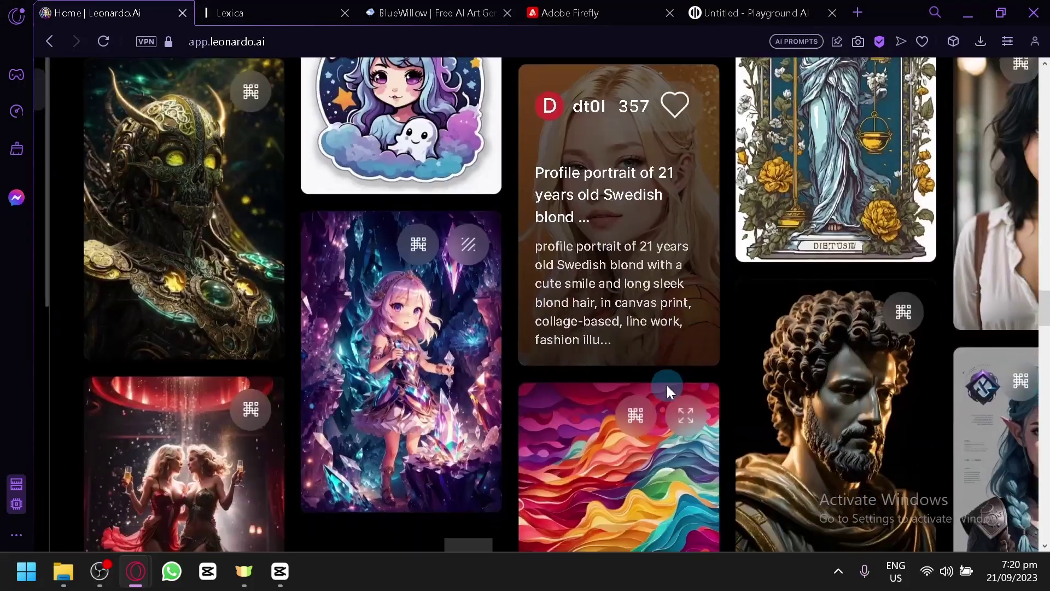
{"action": "scroll", "coordinate": [667, 383], "scroll_direction": "down", "scroll_amount": 4}
{"action": "scroll", "coordinate": [668, 392], "scroll_direction": "up", "scroll_amount": 10}
{"action": "scroll", "coordinate": [687, 350], "scroll_direction": "up", "scroll_amount": 3}
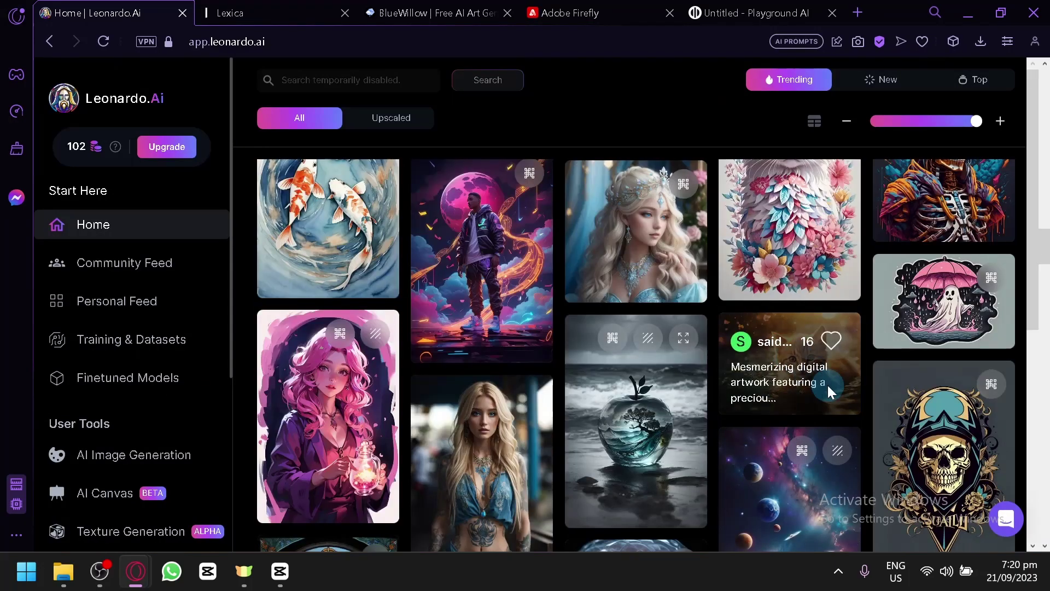
Step: Copy the prompt of the artwork showing a kitten swimming at sunset, and open the AI Image Generation tool
{"action": "left_click", "coordinate": [827, 383]}
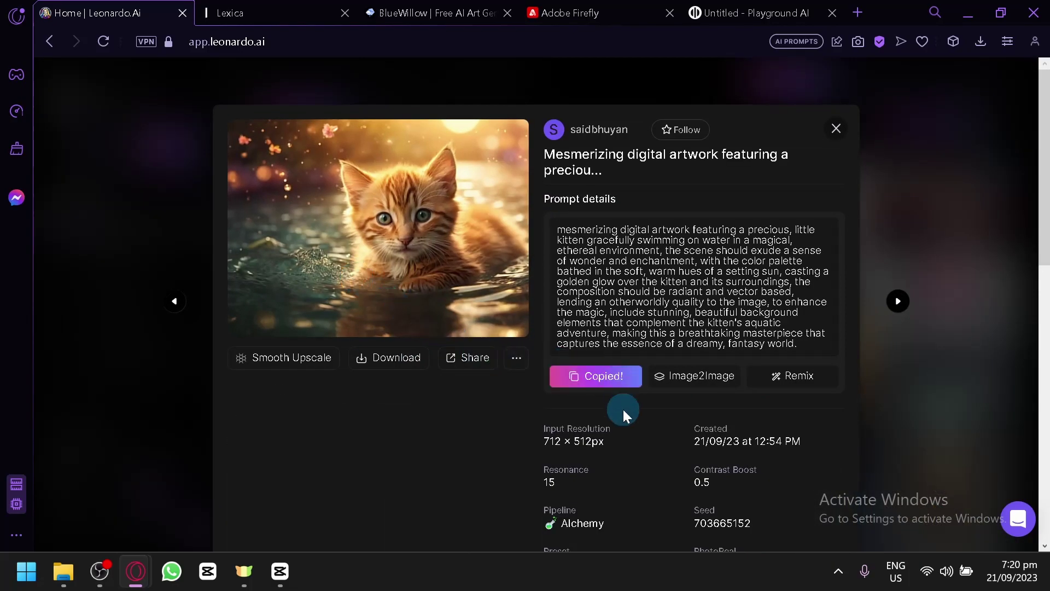
{"action": "scroll", "coordinate": [623, 411], "scroll_direction": "down", "scroll_amount": 4}
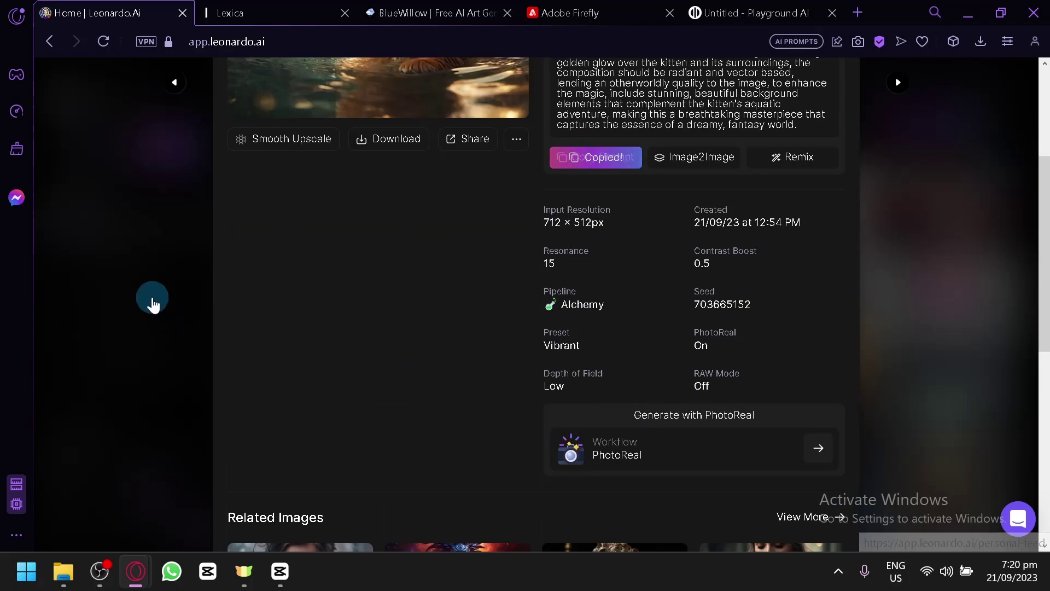
{"action": "left_click", "coordinate": [152, 303]}
{"action": "scroll", "coordinate": [153, 328], "scroll_direction": "down", "scroll_amount": 2}
{"action": "left_click", "coordinate": [111, 350]}
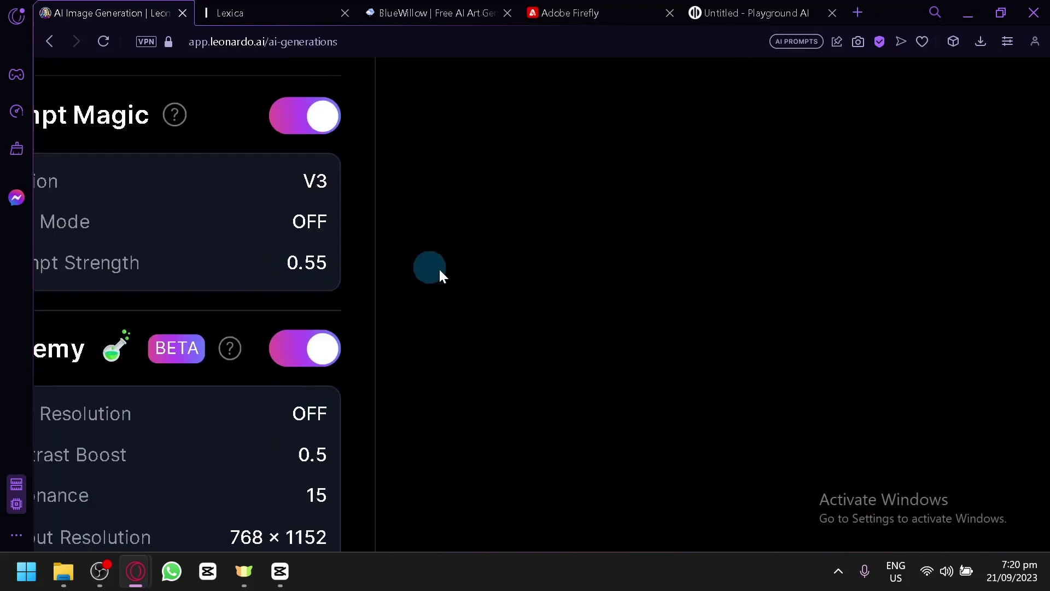
Step: Replace the existing prompt with the copied "mesmerizing digital artwork featuring a precious, little kitten" text and generate the images
{"action": "scroll", "coordinate": [528, 295], "scroll_direction": "down", "scroll_amount": 10}
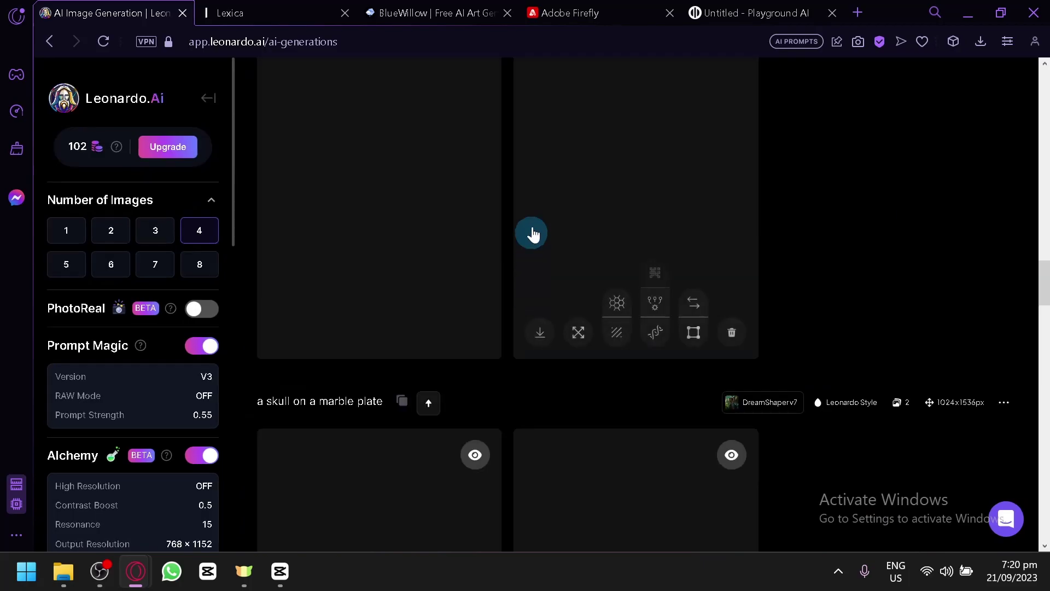
{"action": "scroll", "coordinate": [560, 192], "scroll_direction": "up", "scroll_amount": 10}
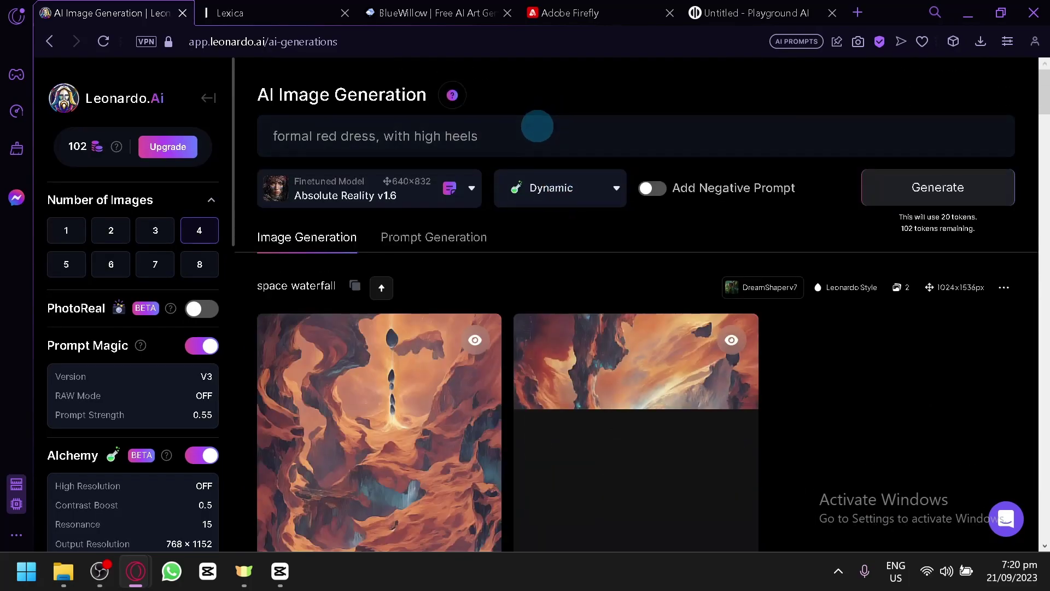
{"action": "left_click", "coordinate": [537, 126]}
{"action": "key", "text": "ctrl+a"}
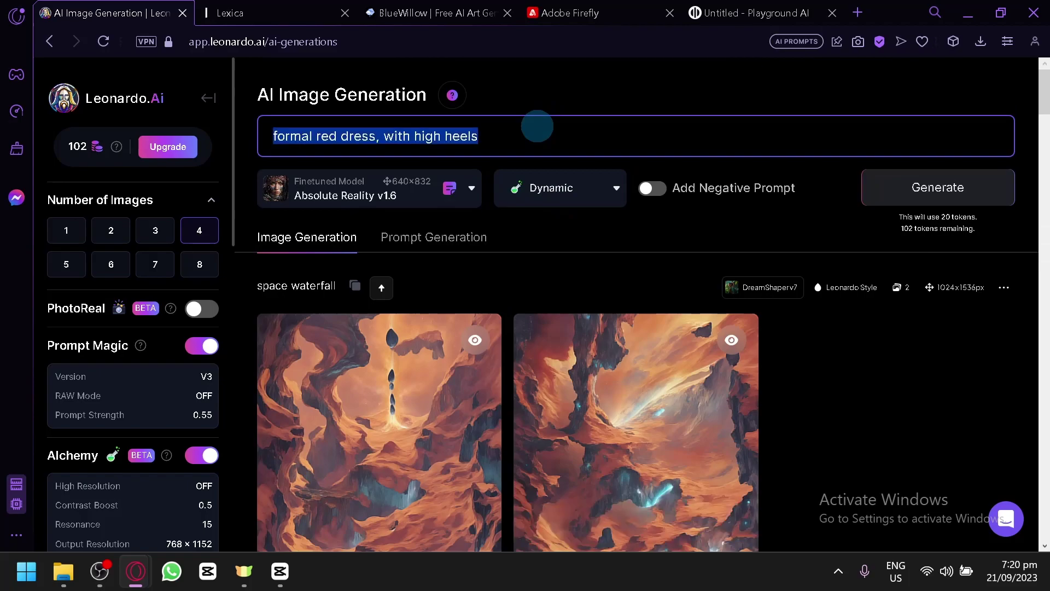
{"action": "type", "text": "mesmerizing digital artwork featuring a precious, little kitten gracefully swimming on water in a magical, ethereal environment, the scene should exude a sense of wonder and enchantment, with the color palette bathed in the soft, warm hues of a setting sun, casting a golden glow over the kitten and its surroundings, the composition should be radiant and vector based, lending an otherworldly quality to the image, to enhance the magic, include stunning, beautiful background elements that complement the kitten's aquatic adventure, making this a breathtaking masterpiece that captures the essence of a dreamy, fantasy world."}
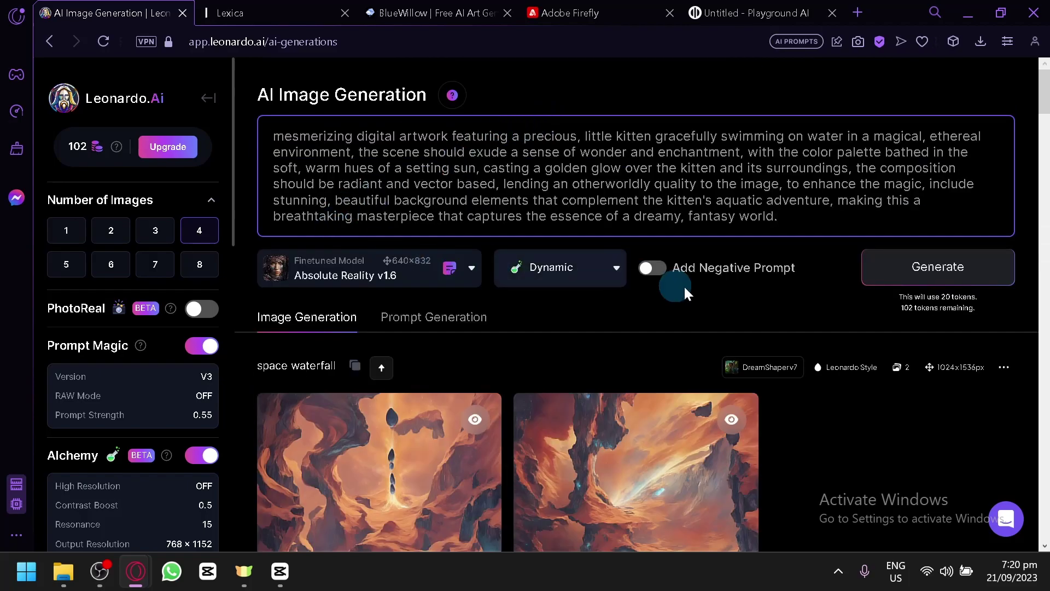
{"action": "left_click", "coordinate": [900, 277]}
{"action": "scroll", "coordinate": [875, 273], "scroll_direction": "down", "scroll_amount": 4}
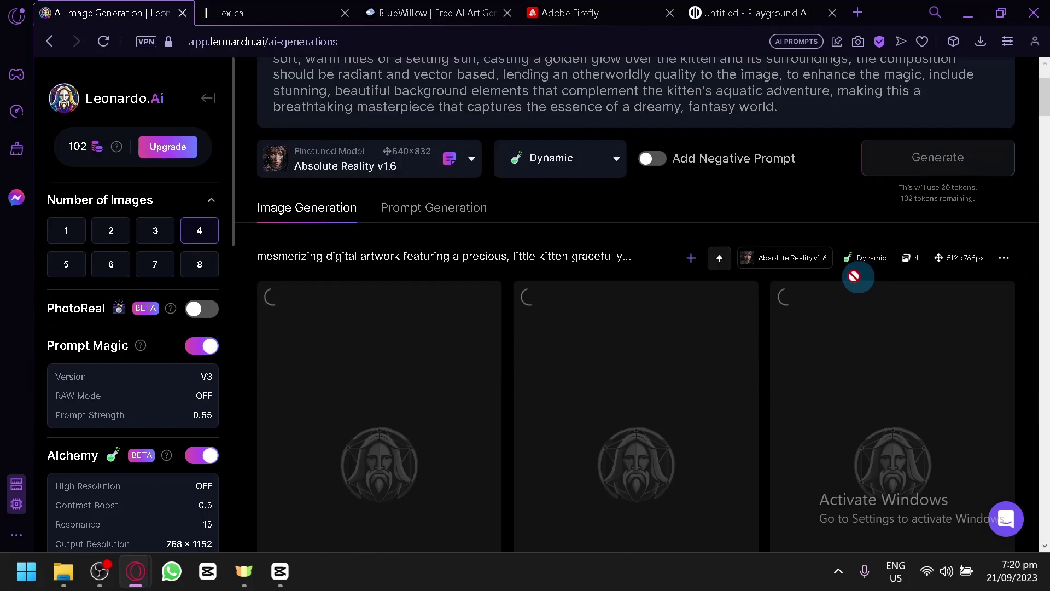
{"action": "scroll", "coordinate": [493, 301], "scroll_direction": "down", "scroll_amount": 5}
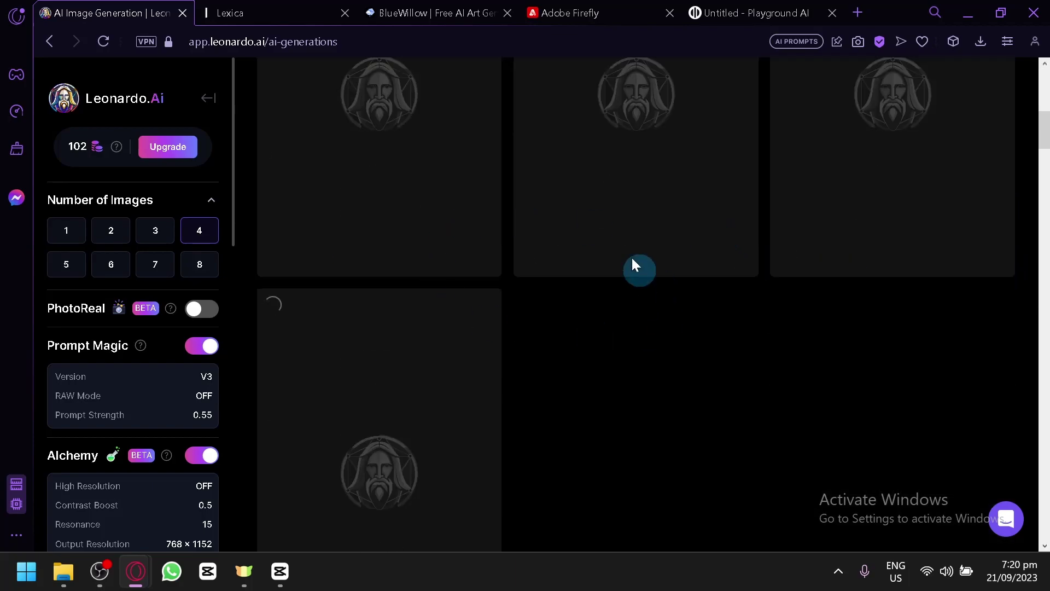
{"action": "scroll", "coordinate": [602, 279], "scroll_direction": "up", "scroll_amount": 2}
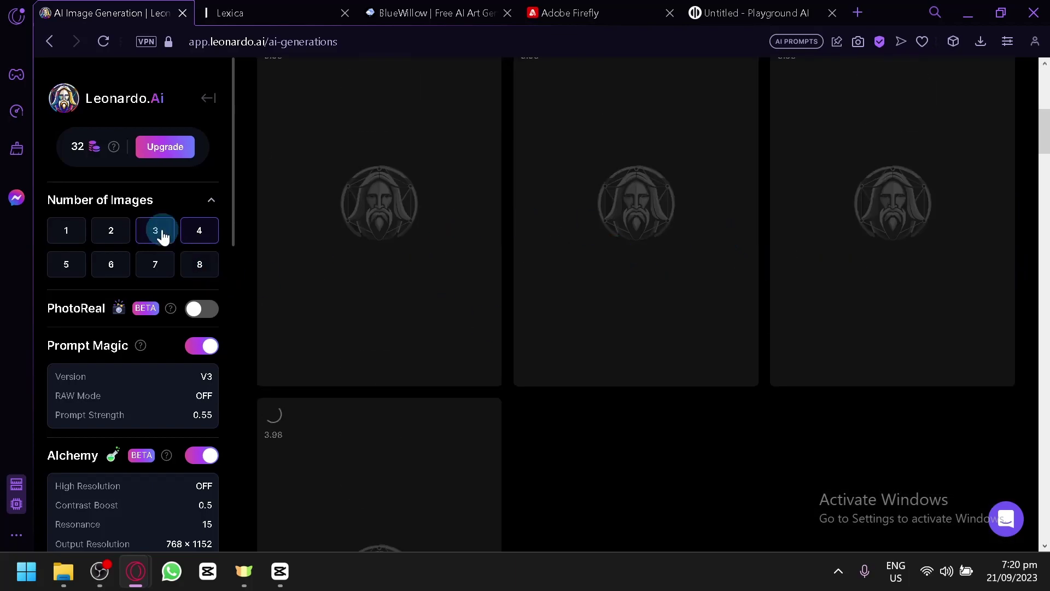
Step: Examine the generation settings, including Prompt Magic, Alchemy, input dimensions, guidance scale, fixed seed and scheduler
{"action": "scroll", "coordinate": [108, 219], "scroll_direction": "down", "scroll_amount": 2}
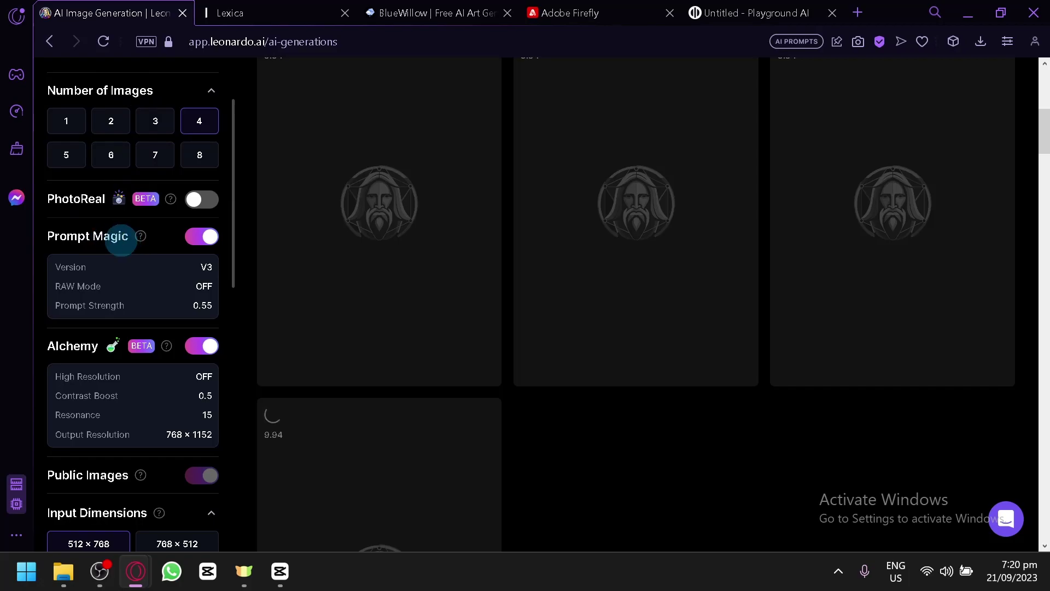
{"action": "scroll", "coordinate": [125, 239], "scroll_direction": "down", "scroll_amount": 4}
{"action": "scroll", "coordinate": [137, 251], "scroll_direction": "down", "scroll_amount": 2}
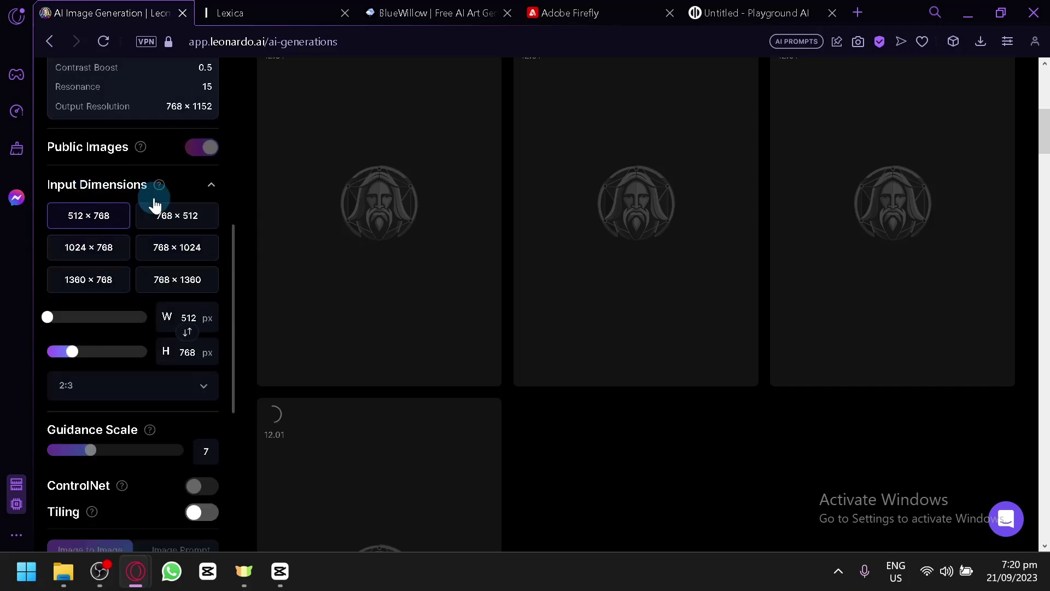
{"action": "scroll", "coordinate": [122, 221], "scroll_direction": "down", "scroll_amount": 6}
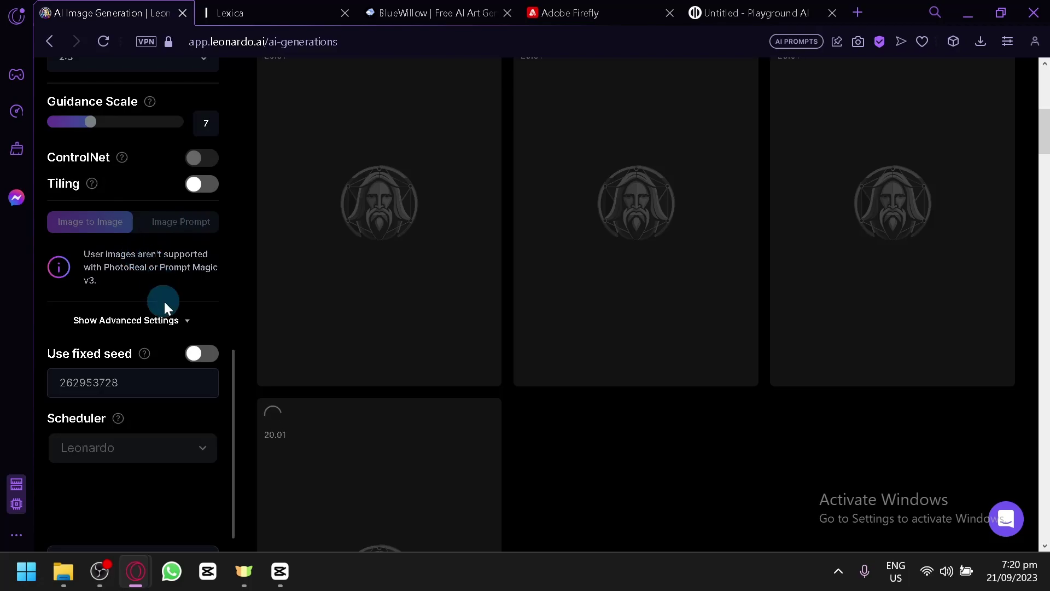
{"action": "scroll", "coordinate": [164, 399], "scroll_direction": "up", "scroll_amount": 10}
{"action": "scroll", "coordinate": [163, 383], "scroll_direction": "down", "scroll_amount": 10}
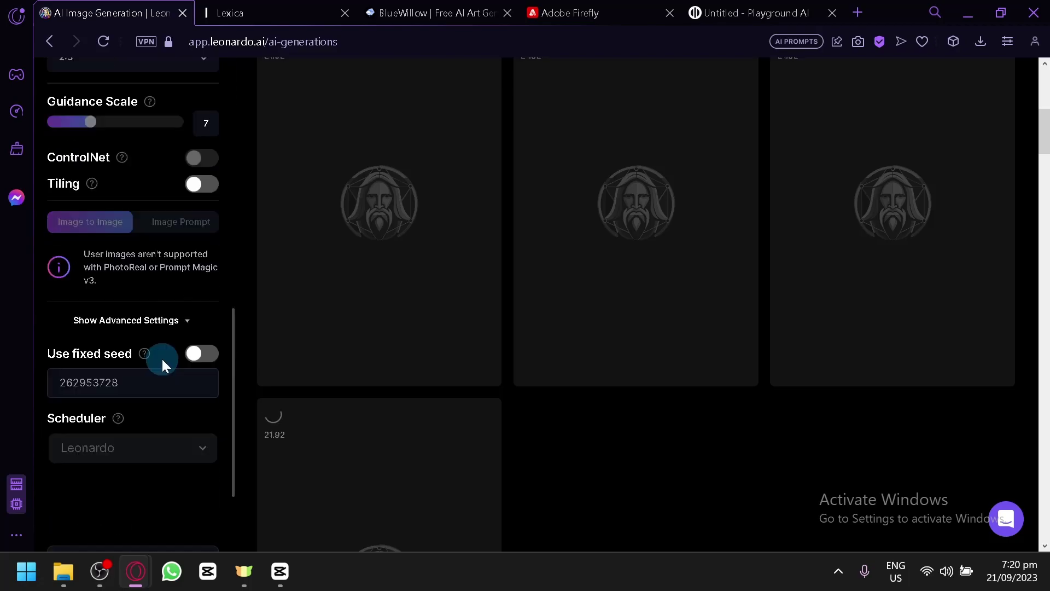
{"action": "scroll", "coordinate": [162, 366], "scroll_direction": "down", "scroll_amount": 1}
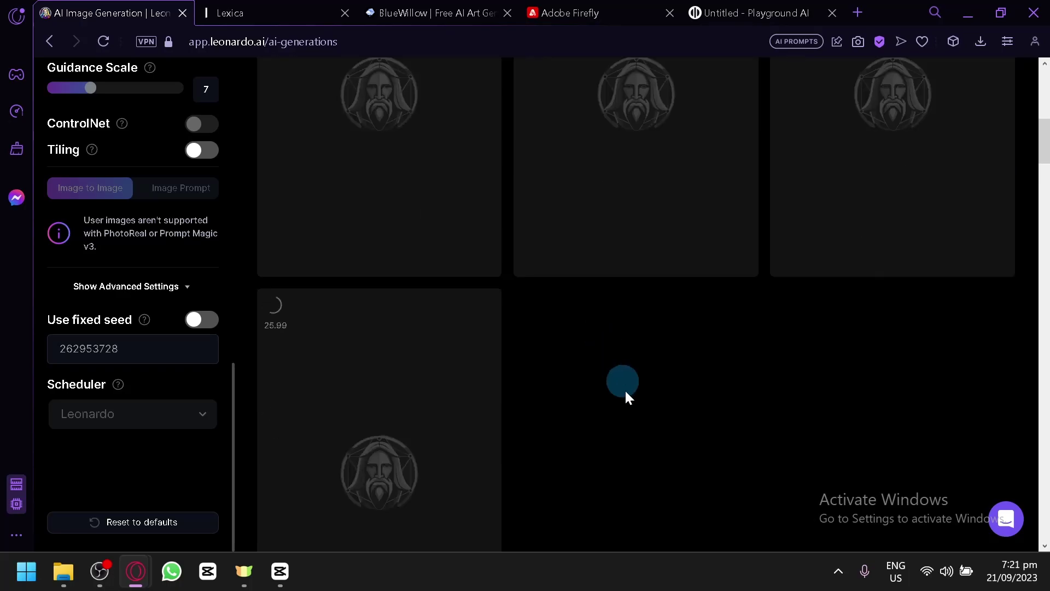
Step: Look over the earlier generations and inspect the newly generated kitten images
{"action": "scroll", "coordinate": [612, 365], "scroll_direction": "down", "scroll_amount": 10}
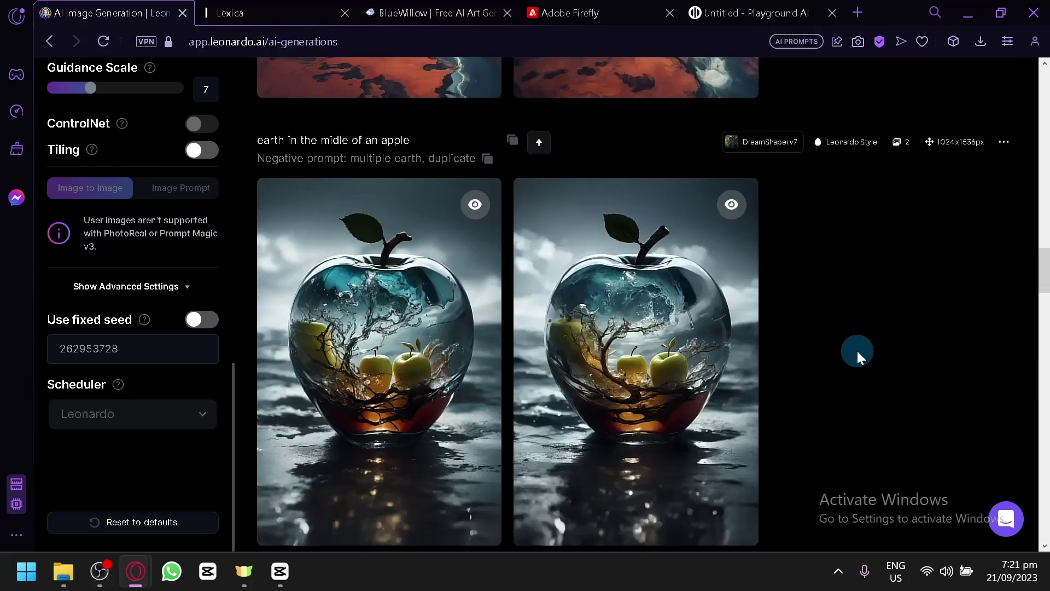
{"action": "scroll", "coordinate": [856, 349], "scroll_direction": "up", "scroll_amount": 20}
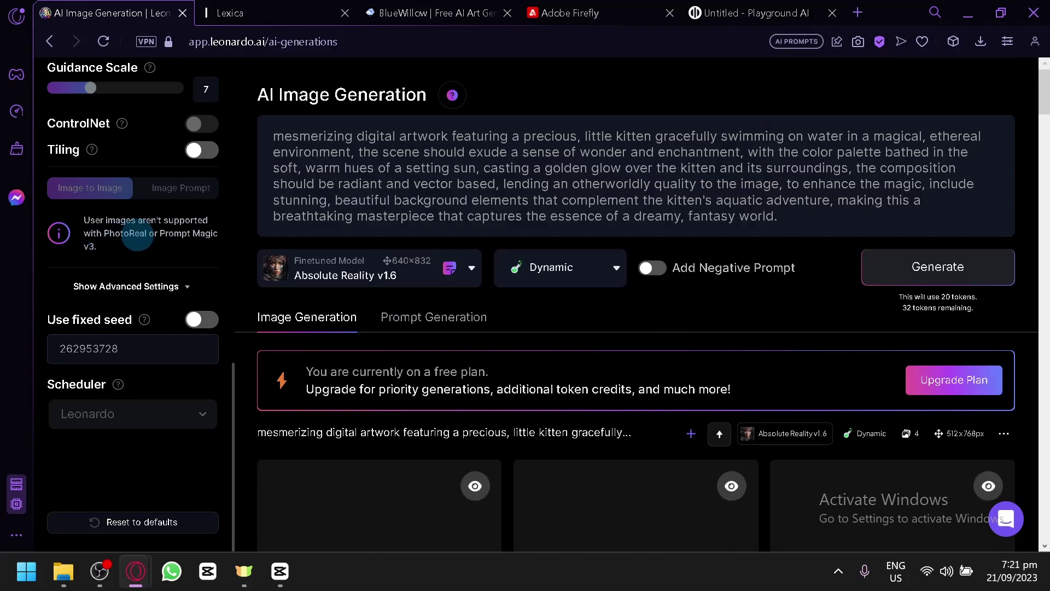
{"action": "scroll", "coordinate": [122, 235], "scroll_direction": "up", "scroll_amount": 10}
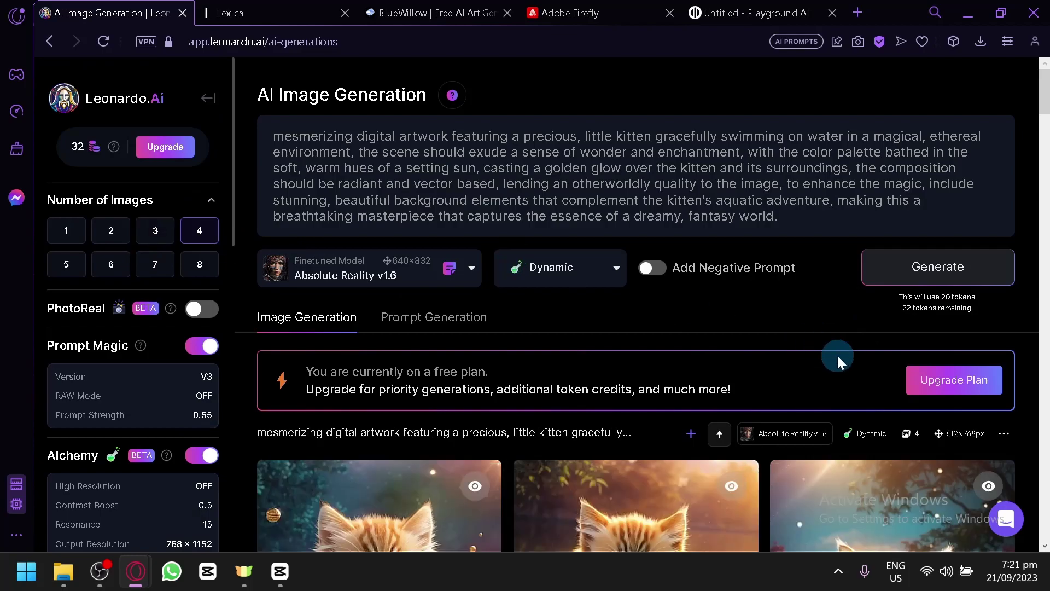
{"action": "scroll", "coordinate": [793, 279], "scroll_direction": "down", "scroll_amount": 2}
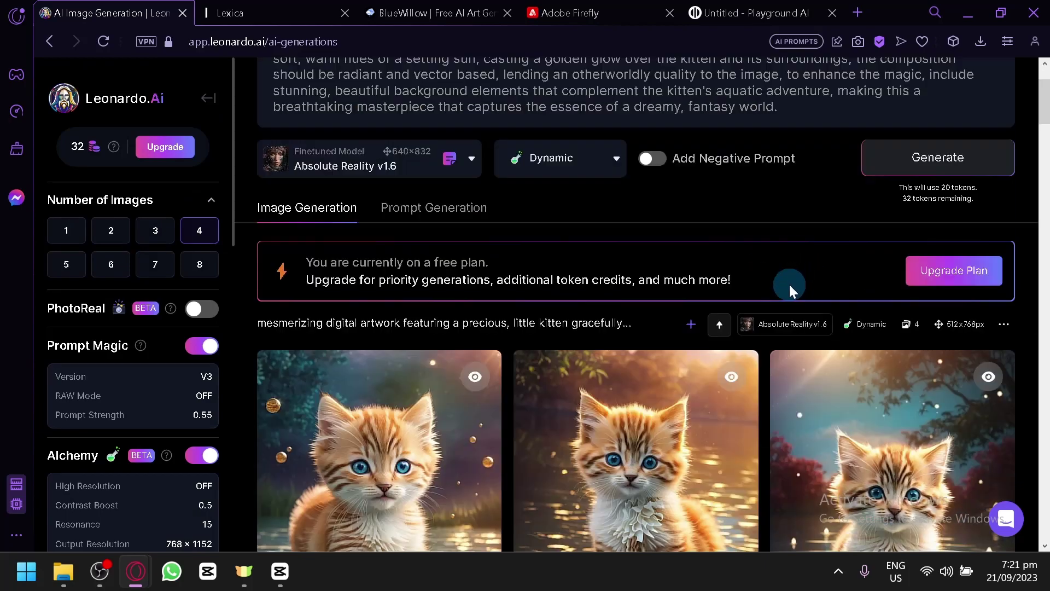
Step: Examine the four generated kitten images up close, including the one swimming among bubbles
{"action": "scroll", "coordinate": [789, 283], "scroll_direction": "down", "scroll_amount": 4}
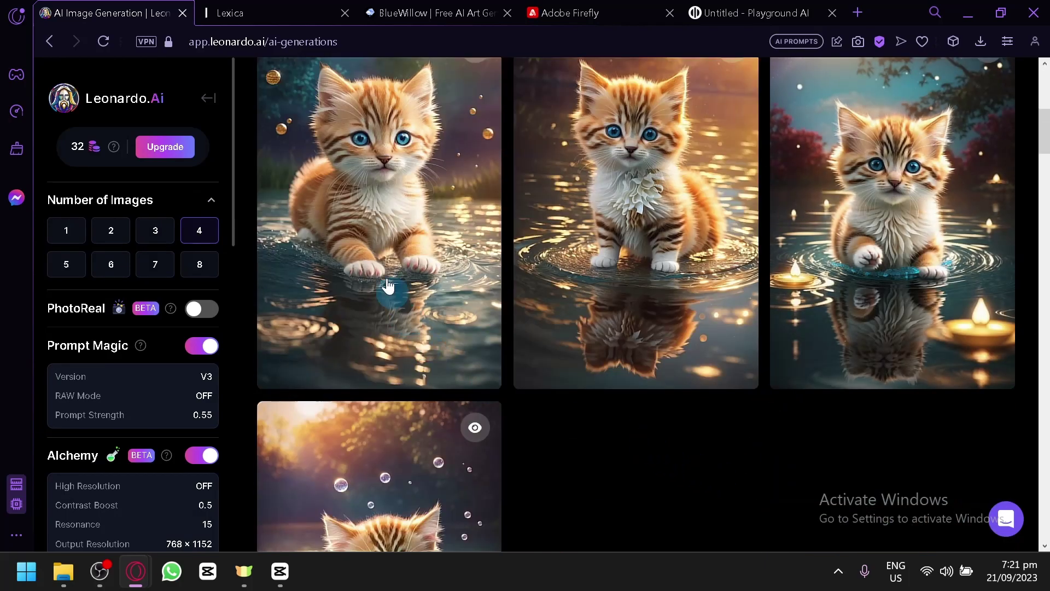
{"action": "mouse_move", "coordinate": [353, 178]}
{"action": "scroll", "coordinate": [868, 372], "scroll_direction": "down", "scroll_amount": 4}
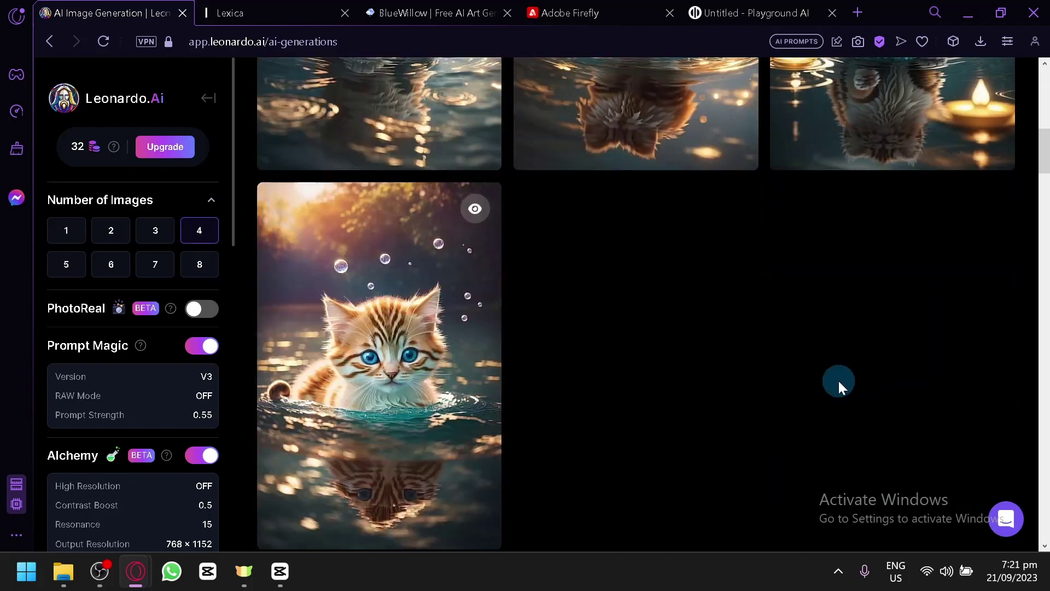
{"action": "scroll", "coordinate": [688, 339], "scroll_direction": "up", "scroll_amount": 4}
{"action": "mouse_move", "coordinate": [617, 328]}
{"action": "mouse_move", "coordinate": [340, 290]}
{"action": "scroll", "coordinate": [340, 290], "scroll_direction": "up", "scroll_amount": 3}
{"action": "scroll", "coordinate": [342, 293], "scroll_direction": "up", "scroll_amount": 1}
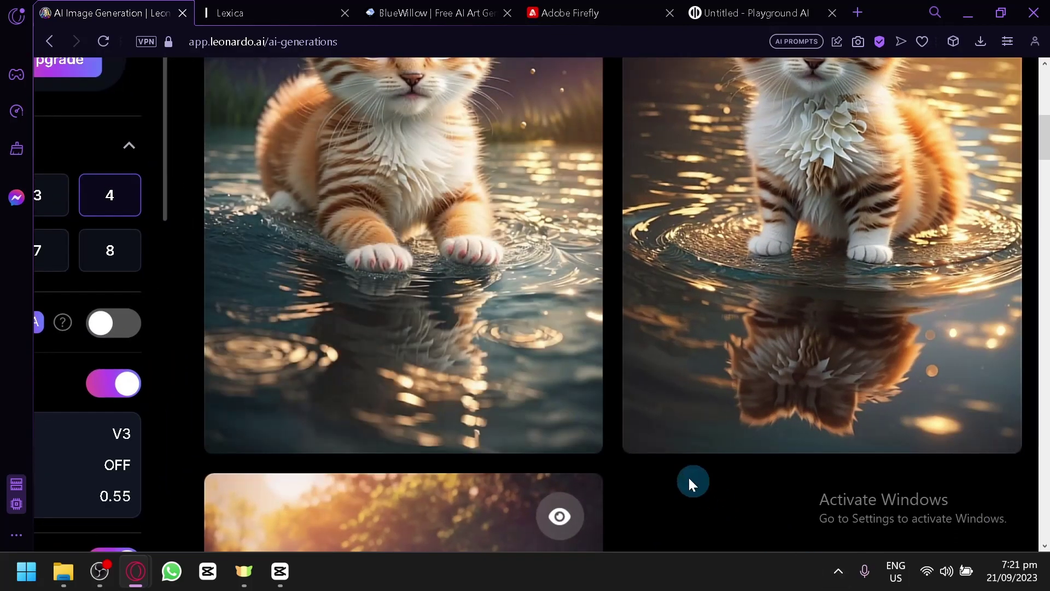
{"action": "scroll", "coordinate": [561, 285], "scroll_direction": "down", "scroll_amount": 4}
{"action": "scroll", "coordinate": [608, 329], "scroll_direction": "up", "scroll_amount": 5}
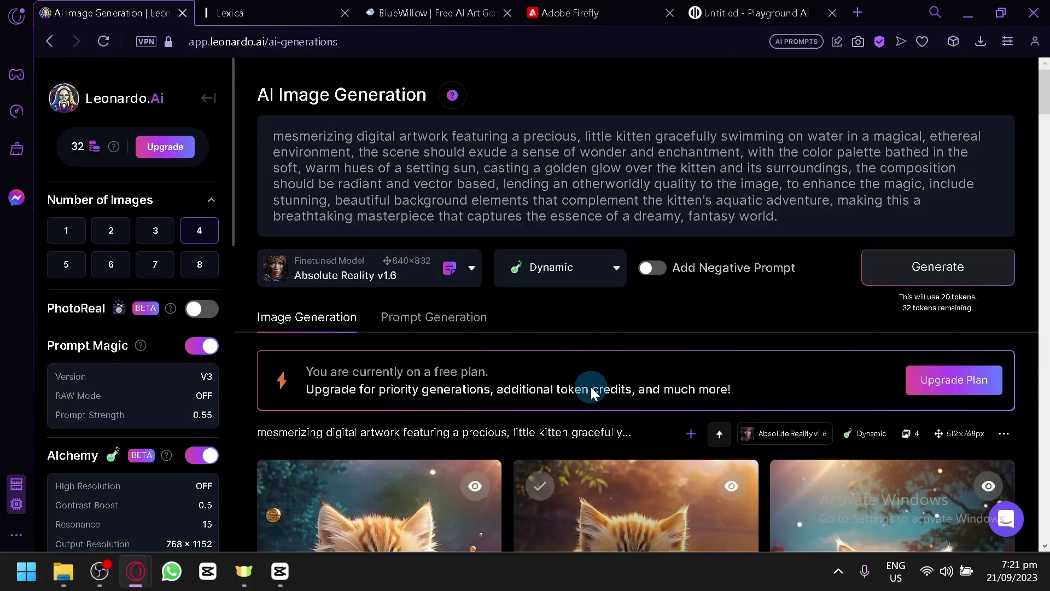
Step: Return to the Leonardo.Ai home page and look over the Recent Creations section
{"action": "left_click", "coordinate": [143, 94]}
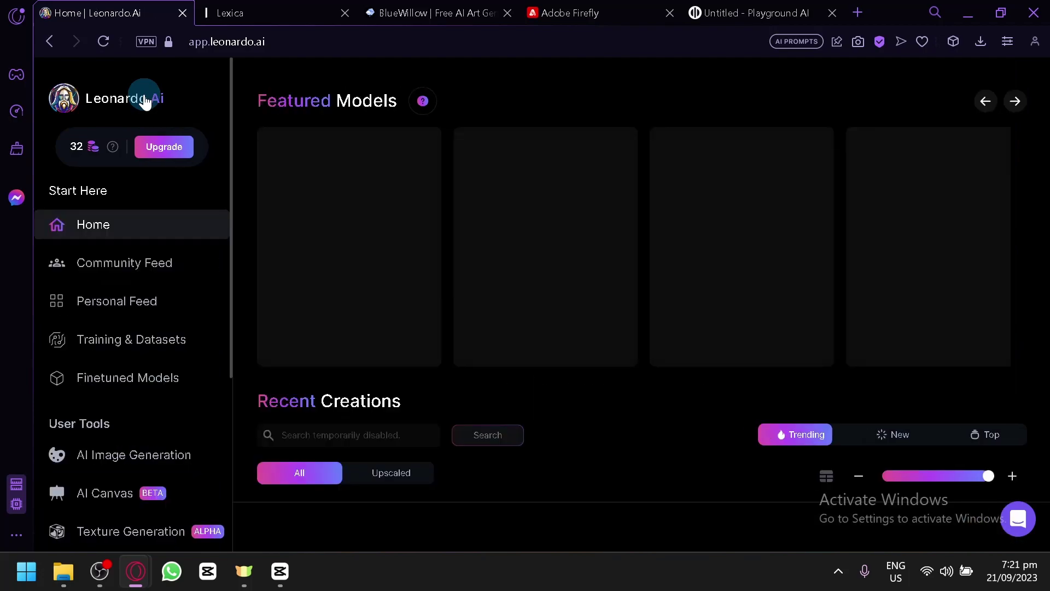
{"action": "scroll", "coordinate": [347, 168], "scroll_direction": "down", "scroll_amount": 2}
{"action": "scroll", "coordinate": [385, 233], "scroll_direction": "down", "scroll_amount": 2}
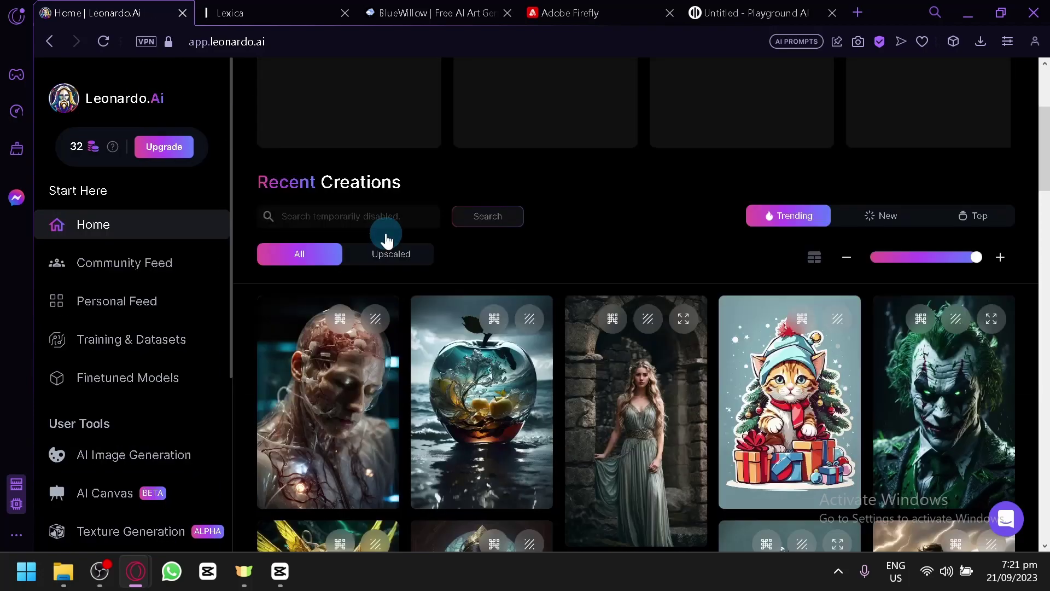
{"action": "scroll", "coordinate": [386, 232], "scroll_direction": "up", "scroll_amount": 4}
Step: Switch to the Lexica site and browse the artworks in its home page gallery
{"action": "left_click", "coordinate": [263, 7]}
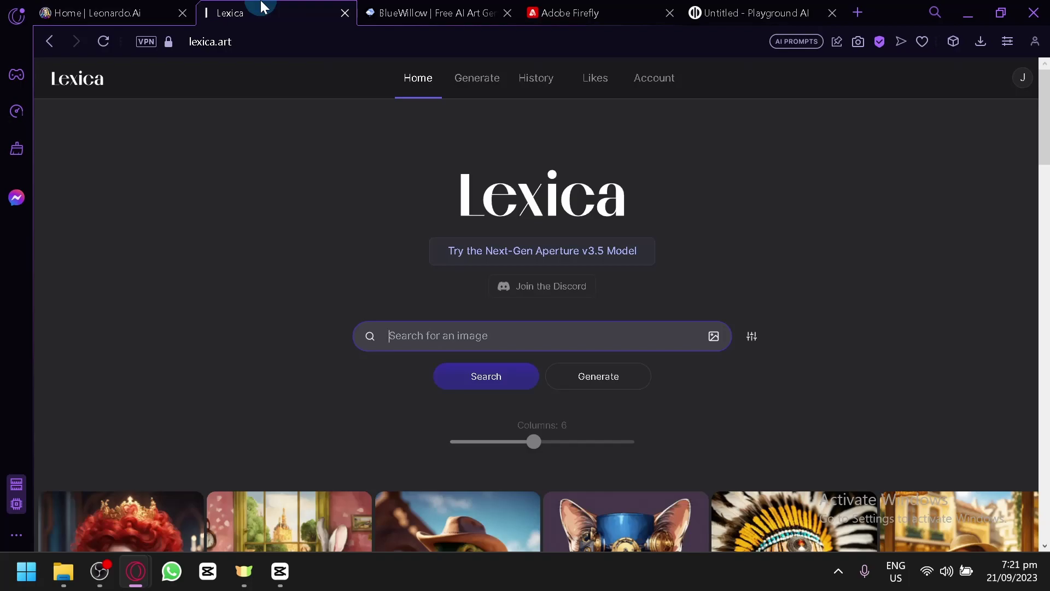
{"action": "scroll", "coordinate": [441, 300], "scroll_direction": "down", "scroll_amount": 7}
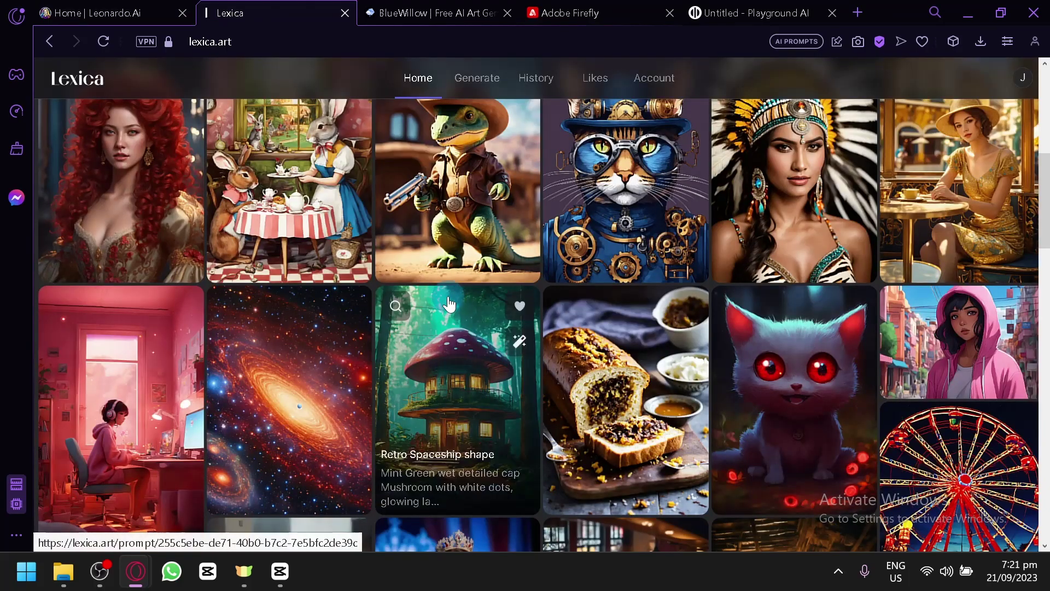
{"action": "scroll", "coordinate": [449, 303], "scroll_direction": "down", "scroll_amount": 11}
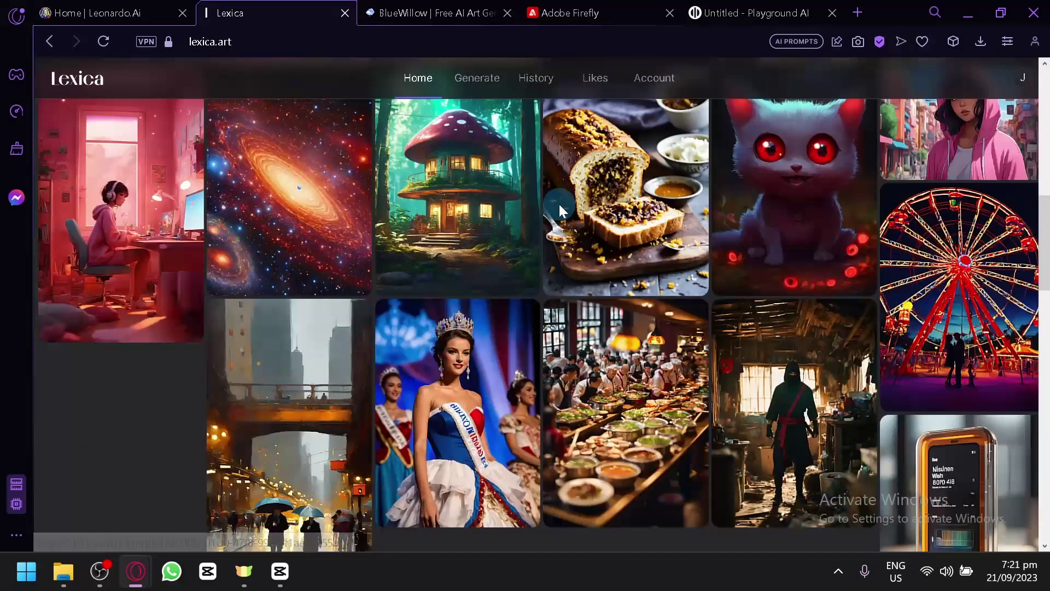
{"action": "scroll", "coordinate": [646, 341], "scroll_direction": "up", "scroll_amount": 2}
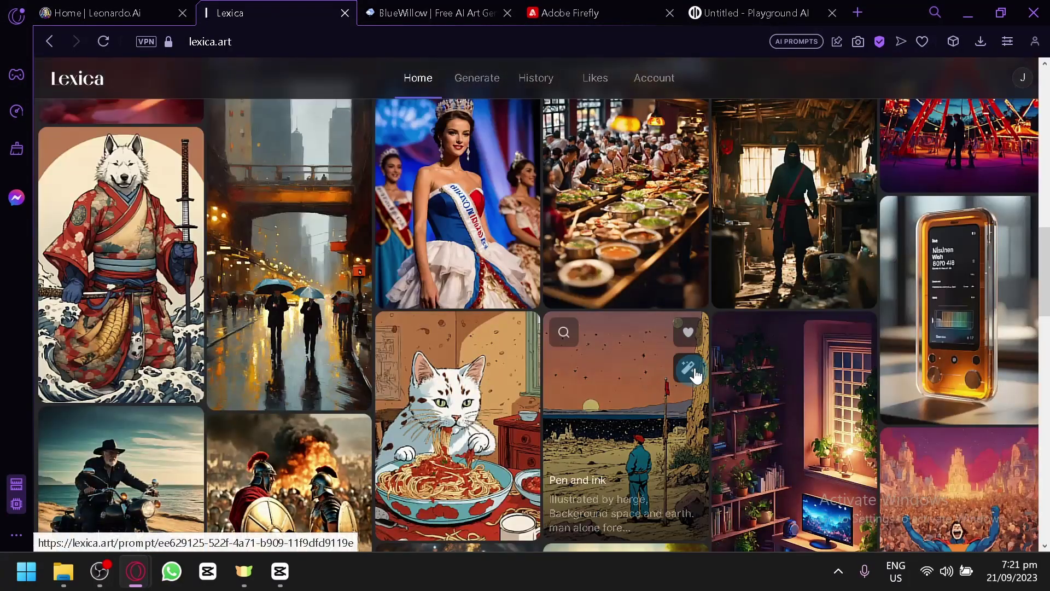
{"action": "scroll", "coordinate": [712, 290], "scroll_direction": "down", "scroll_amount": 6}
{"action": "scroll", "coordinate": [701, 257], "scroll_direction": "up", "scroll_amount": 6}
{"action": "scroll", "coordinate": [702, 257], "scroll_direction": "down", "scroll_amount": 13}
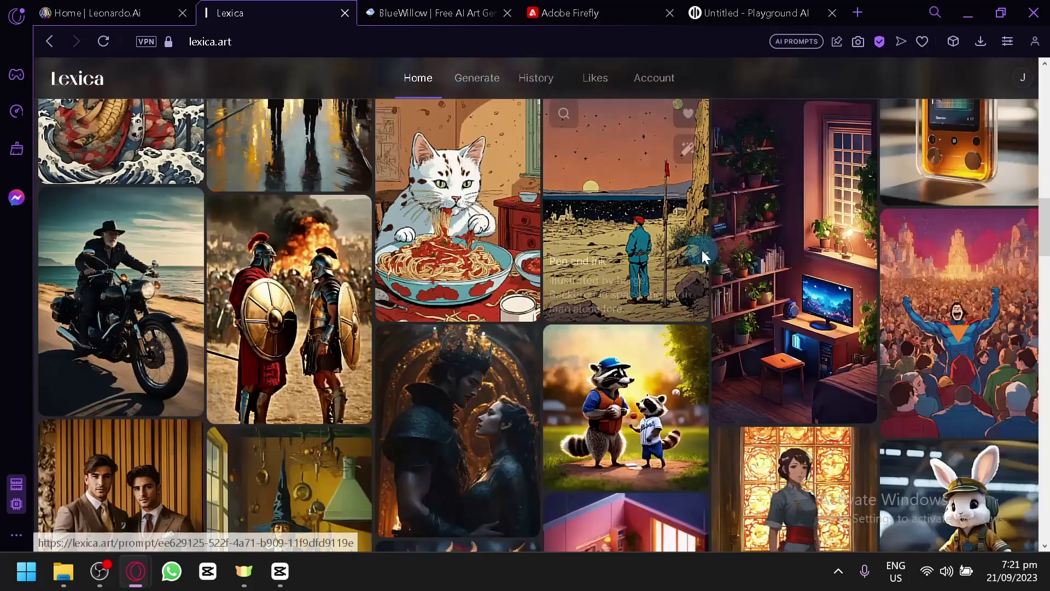
{"action": "scroll", "coordinate": [703, 258], "scroll_direction": "down", "scroll_amount": 4}
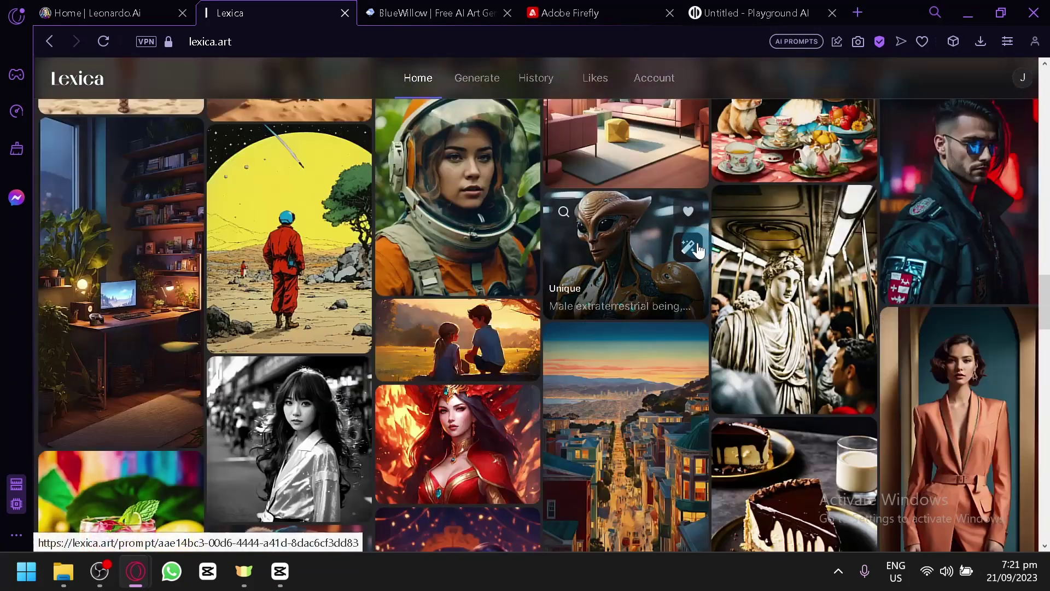
Step: View the prompt, model and dimensions of the Lexica pen-and-ink artwork showing a figure in red before a yellow moon, and close its details
{"action": "left_click", "coordinate": [131, 10]}
{"action": "left_click", "coordinate": [219, 7]}
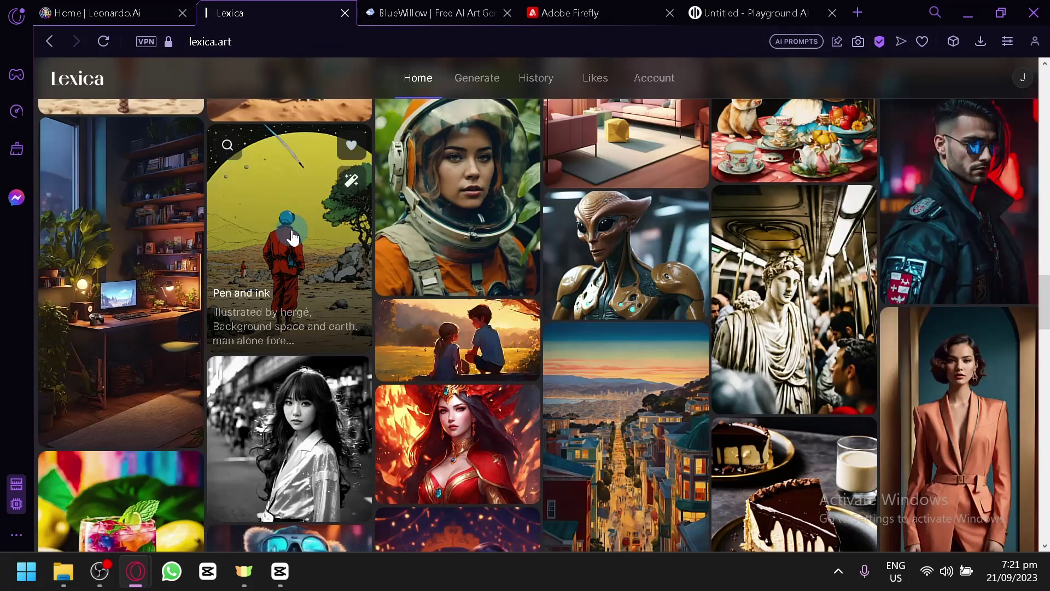
{"action": "left_click", "coordinate": [313, 246]}
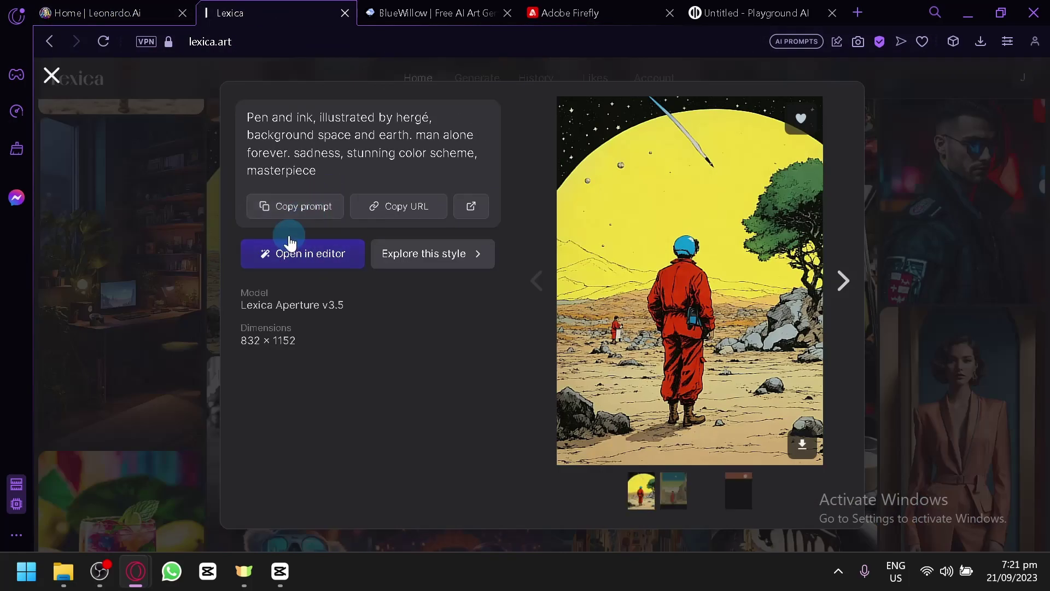
{"action": "left_click", "coordinate": [206, 229]}
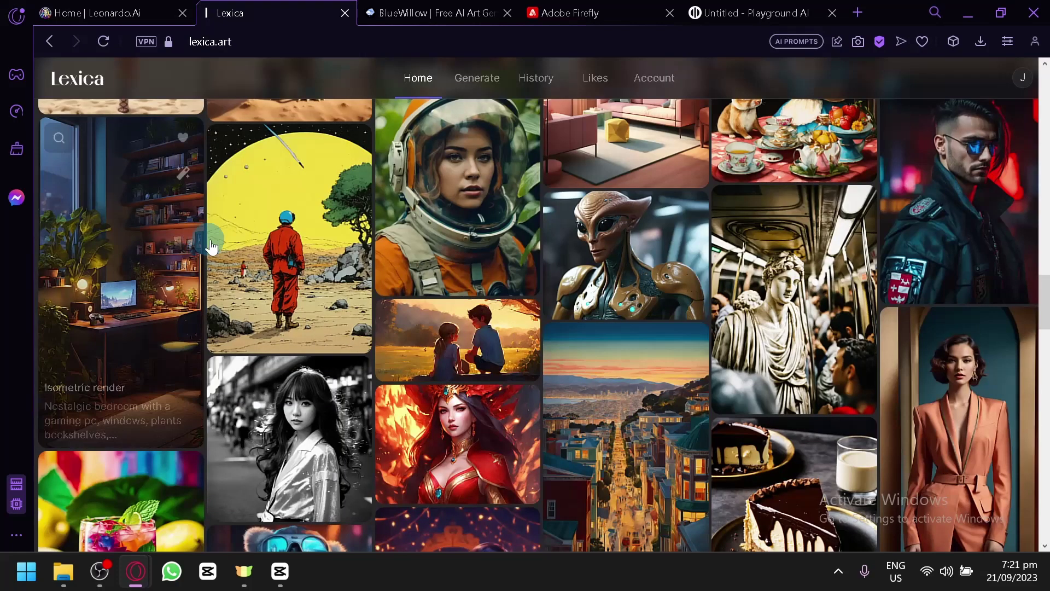
Step: Search Lexica for "space" and look through the resulting images
{"action": "scroll", "coordinate": [243, 252], "scroll_direction": "up", "scroll_amount": 5}
{"action": "scroll", "coordinate": [245, 246], "scroll_direction": "up", "scroll_amount": 2}
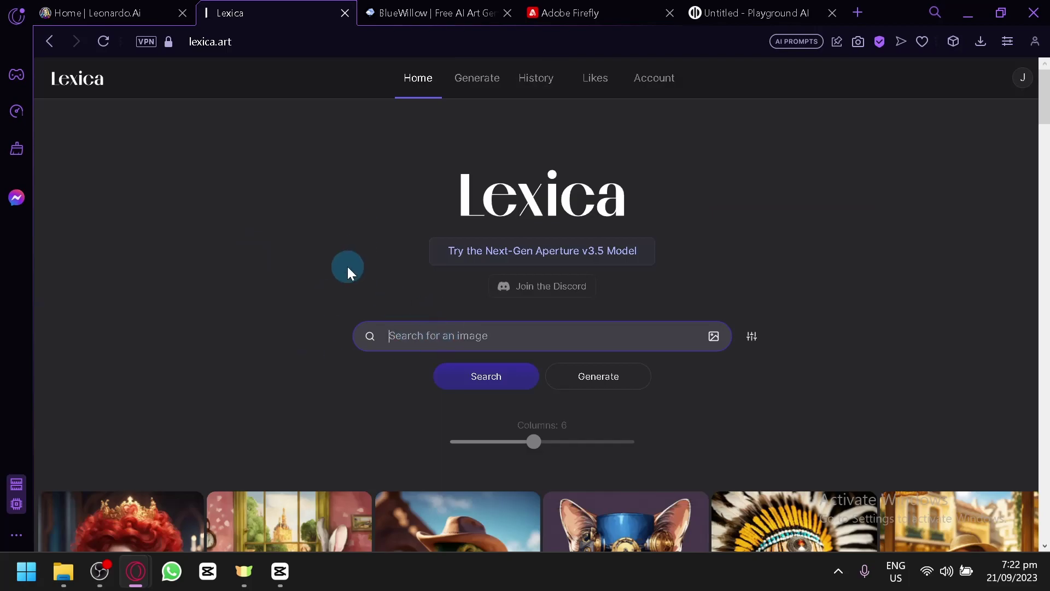
{"action": "type", "text": "space"}
{"action": "key", "text": "Return"}
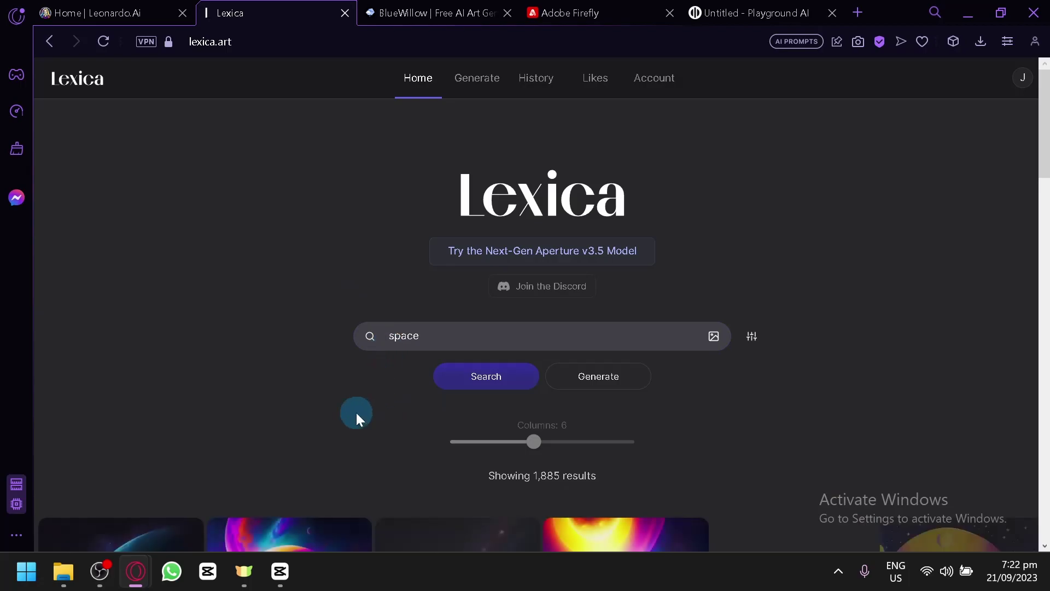
{"action": "scroll", "coordinate": [363, 403], "scroll_direction": "down", "scroll_amount": 10}
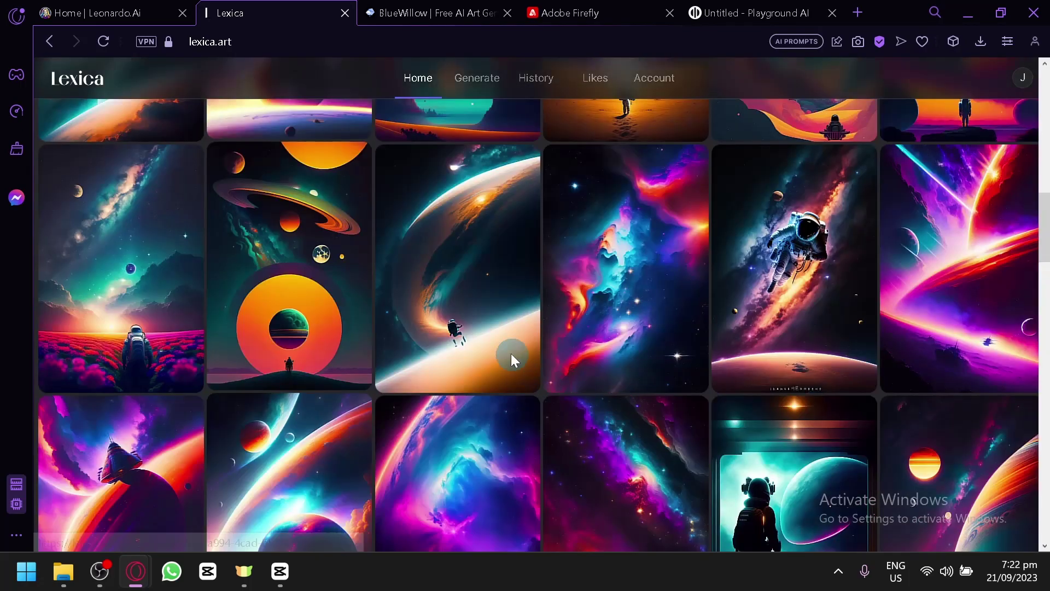
Step: Replace the Lexica search term with "cat" and look through the resulting images
{"action": "scroll", "coordinate": [502, 339], "scroll_direction": "up", "scroll_amount": 10}
{"action": "left_click_drag", "start_coordinate": [469, 336], "coordinate": [366, 326]}
{"action": "type", "text": "cat"}
{"action": "key", "text": "Return"}
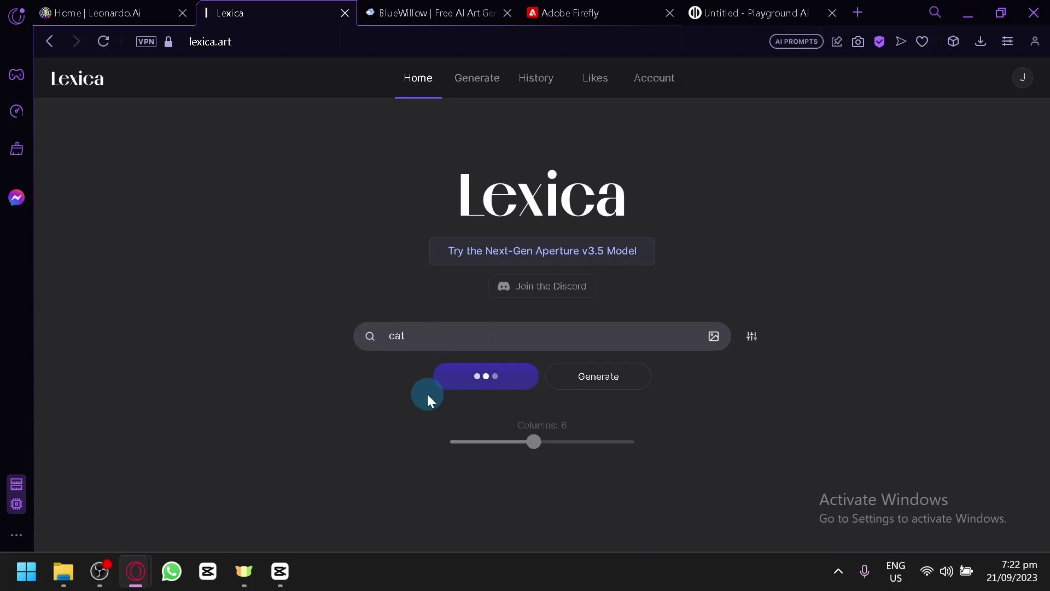
{"action": "scroll", "coordinate": [469, 424], "scroll_direction": "down", "scroll_amount": 8}
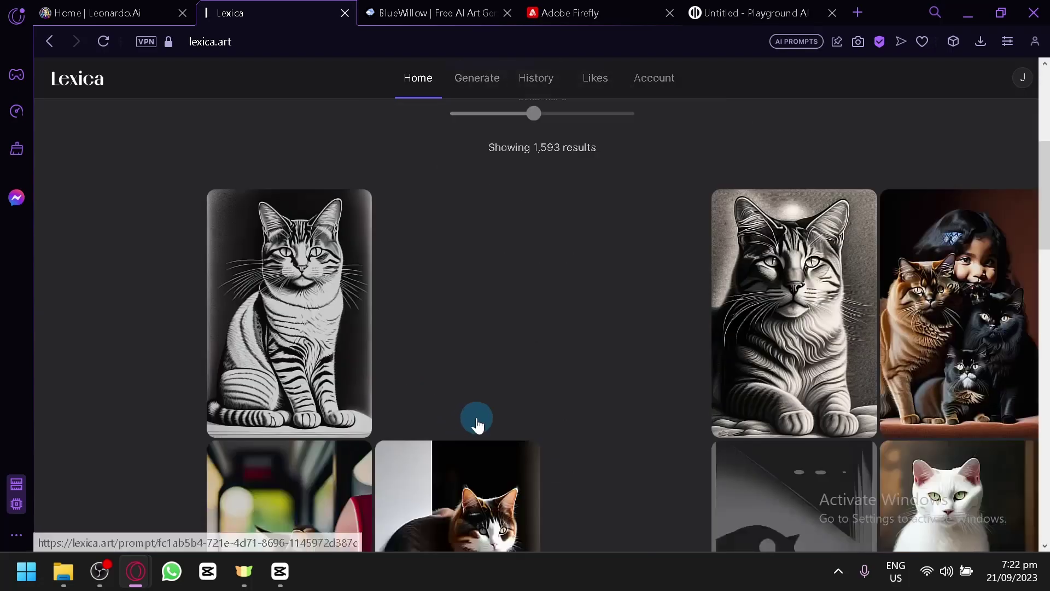
{"action": "scroll", "coordinate": [384, 271], "scroll_direction": "down", "scroll_amount": 15}
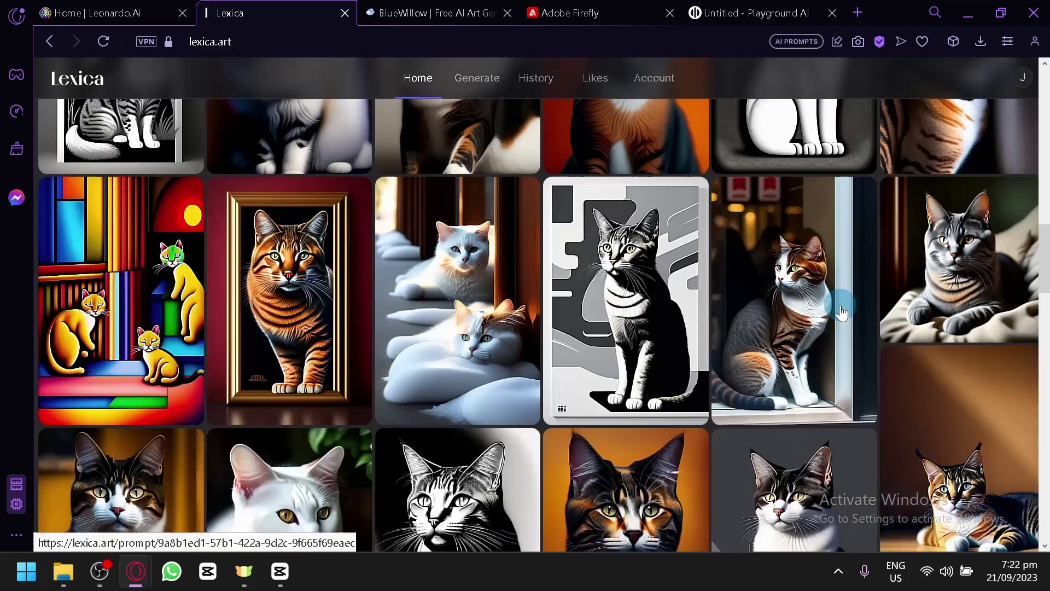
{"action": "scroll", "coordinate": [861, 271], "scroll_direction": "up", "scroll_amount": 20}
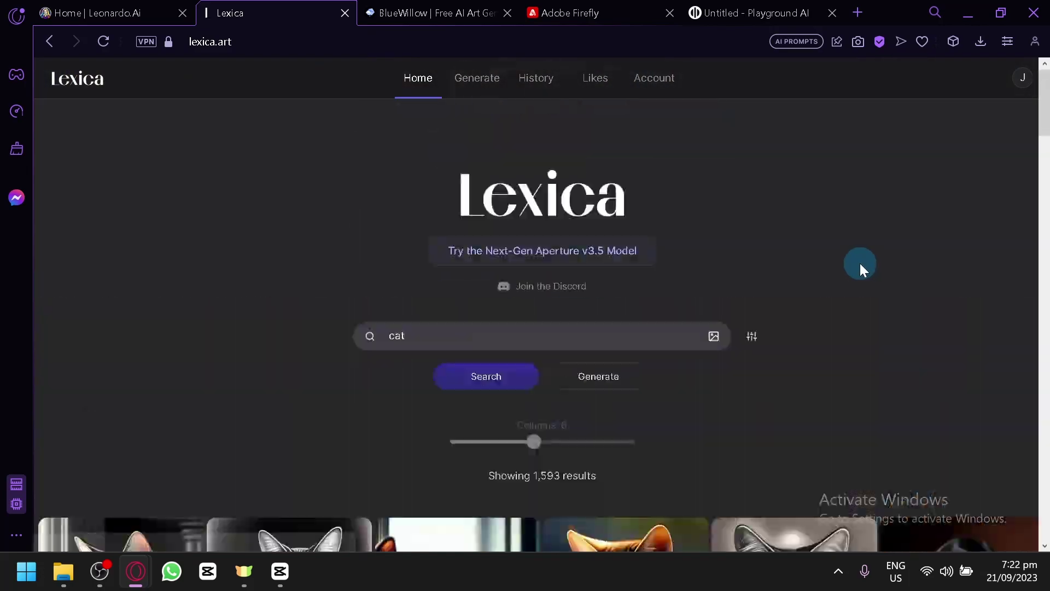
Step: Open Lexica's image generator, enter the "pen and ink, illustrated by hergé" prompt ending in "masterpiece", and try to generate images
{"action": "left_click", "coordinate": [493, 80]}
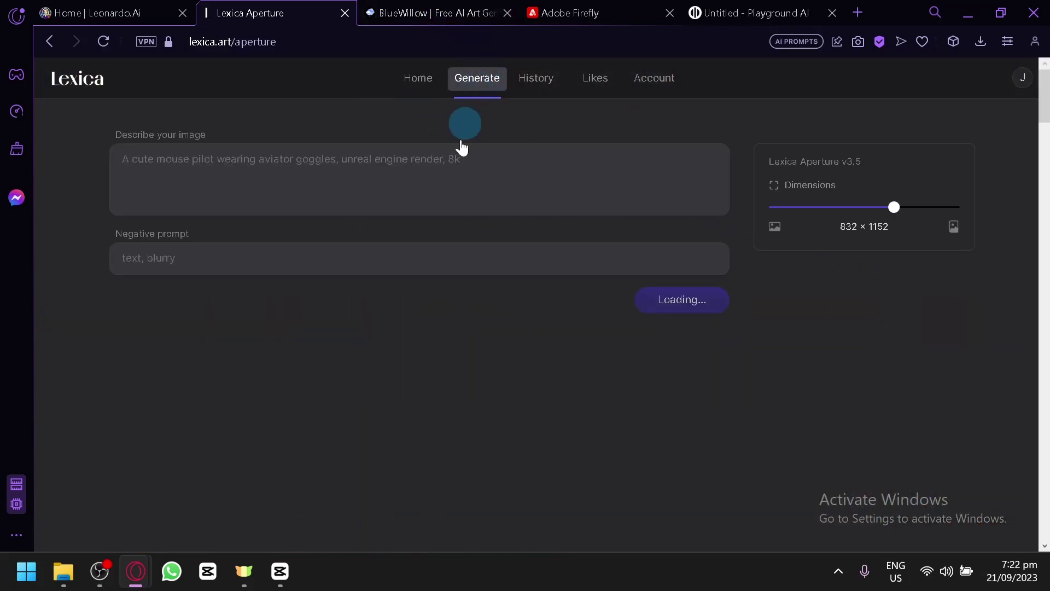
{"action": "left_click", "coordinate": [495, 186]}
{"action": "type", "text": "pen and ink, illustrated by hergé, Background space and earth. man alone forever. Sadness, stunning color scheme, masterpiece"}
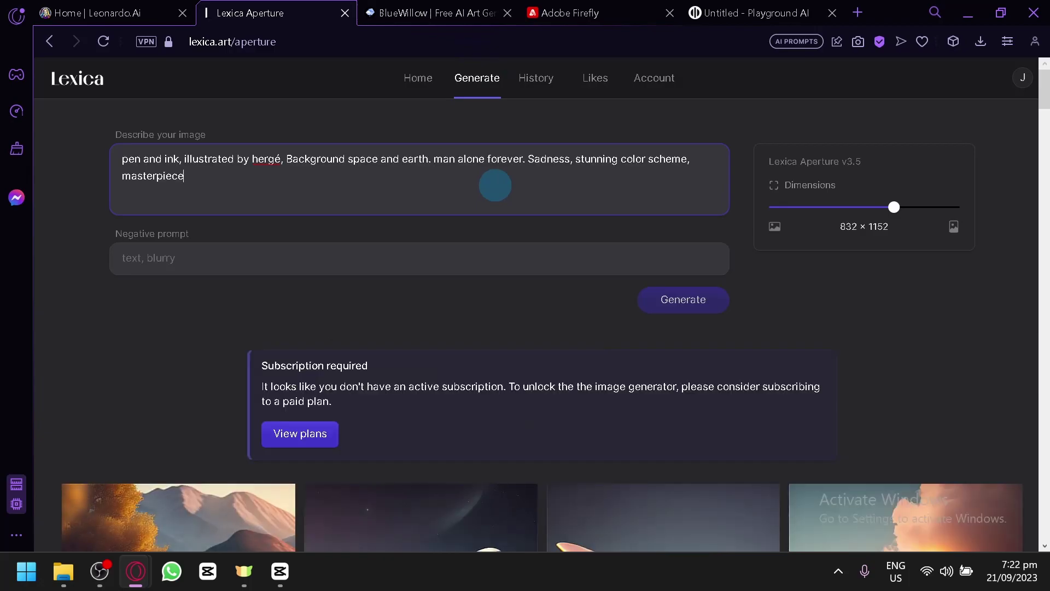
{"action": "left_click", "coordinate": [685, 297]}
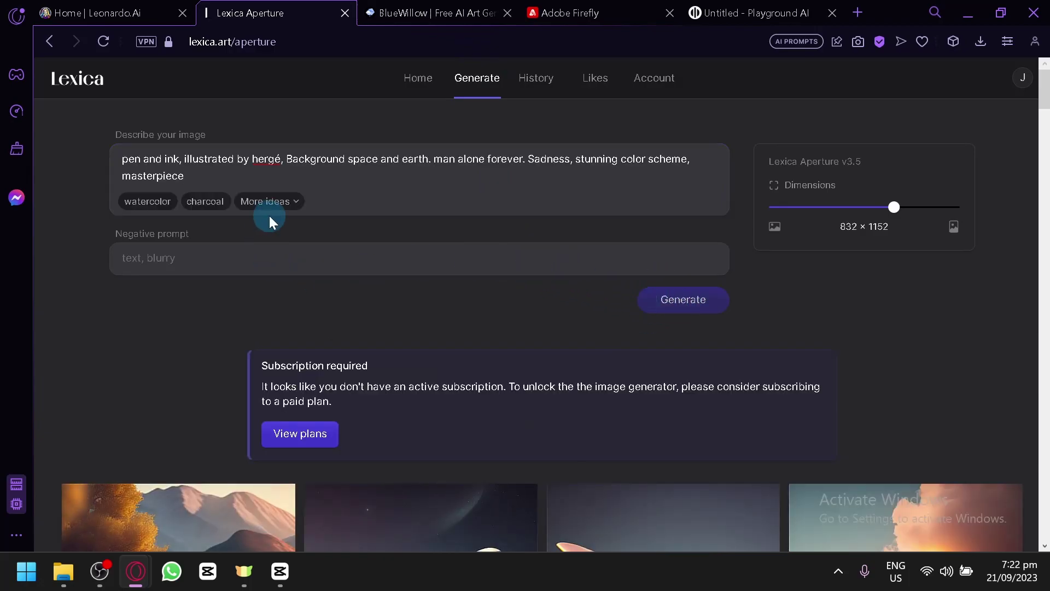
Step: Read the subscription notice beneath the image generator's prompt fields
{"action": "scroll", "coordinate": [384, 290], "scroll_direction": "down", "scroll_amount": 2}
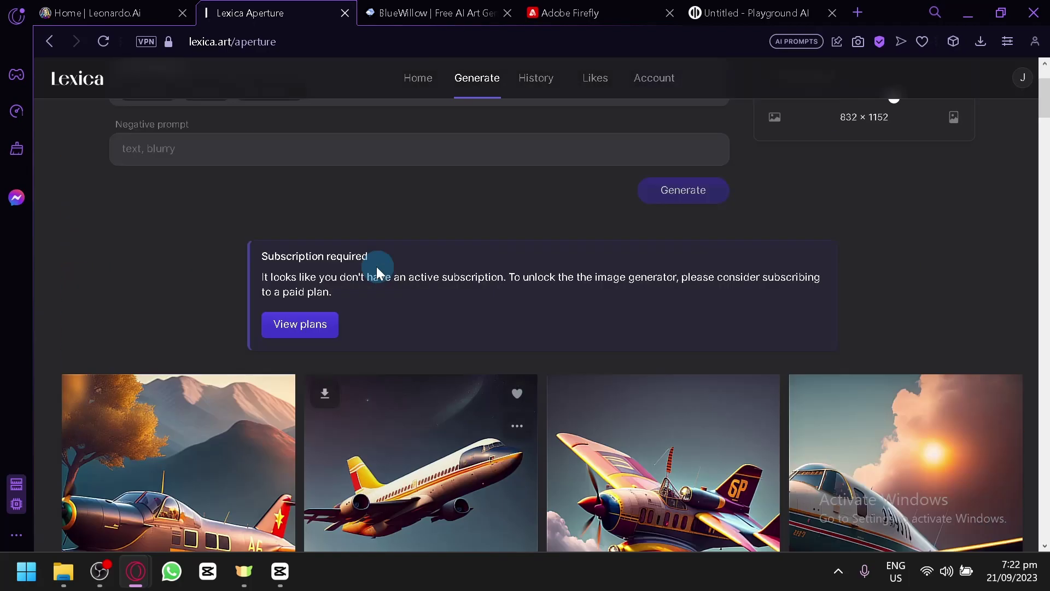
{"action": "left_click_drag", "start_coordinate": [387, 282], "coordinate": [418, 291]}
{"action": "left_click", "coordinate": [431, 289]}
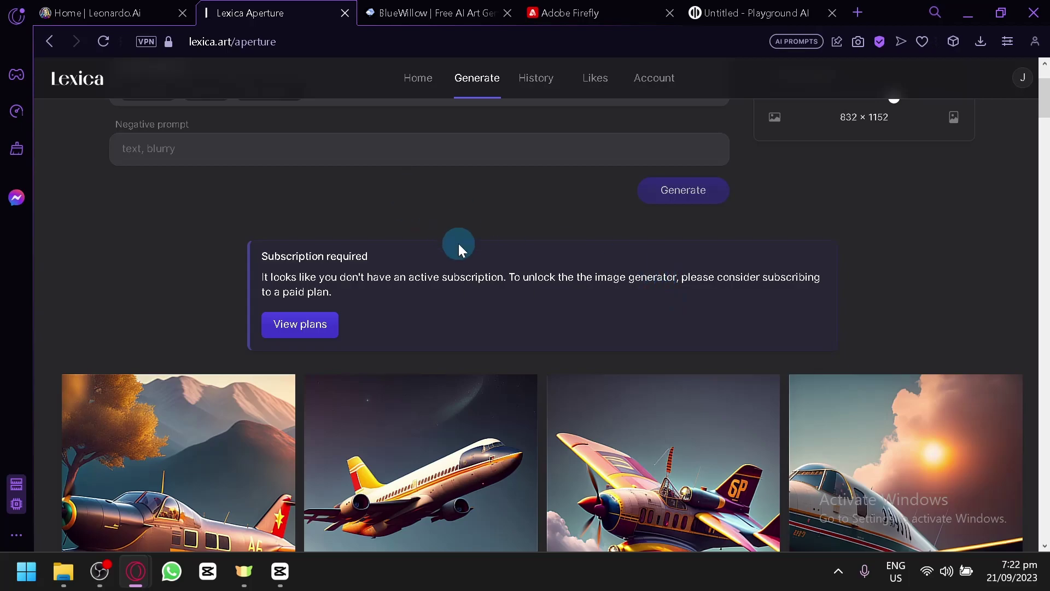
Step: Browse the sample images and their prompts shown on Lexica's generator page
{"action": "scroll", "coordinate": [539, 258], "scroll_direction": "down", "scroll_amount": 8}
{"action": "scroll", "coordinate": [199, 219], "scroll_direction": "up", "scroll_amount": 6}
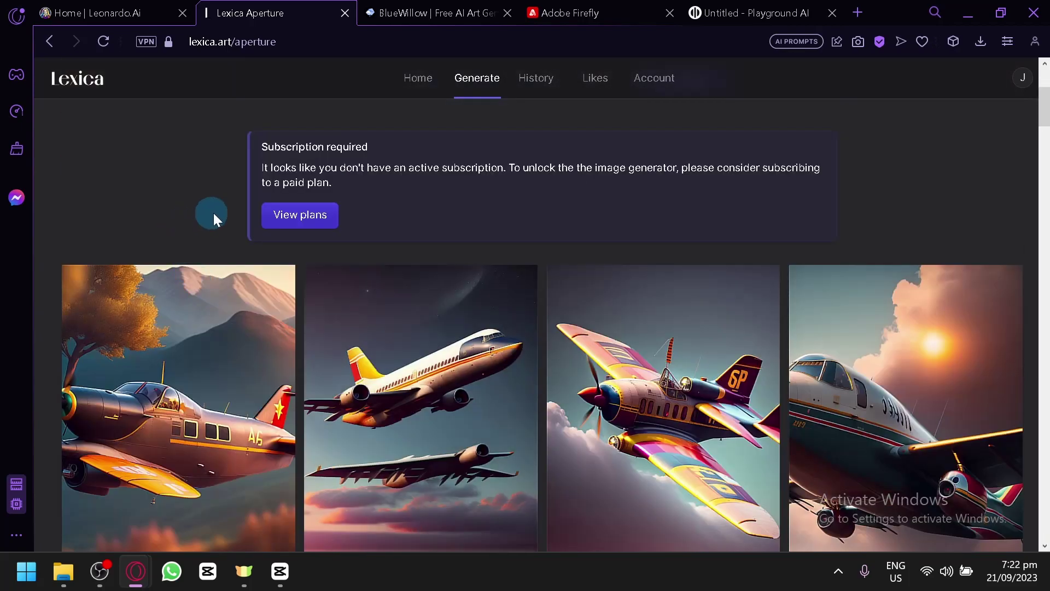
{"action": "scroll", "coordinate": [868, 230], "scroll_direction": "down", "scroll_amount": 2}
{"action": "scroll", "coordinate": [868, 230], "scroll_direction": "down", "scroll_amount": 10}
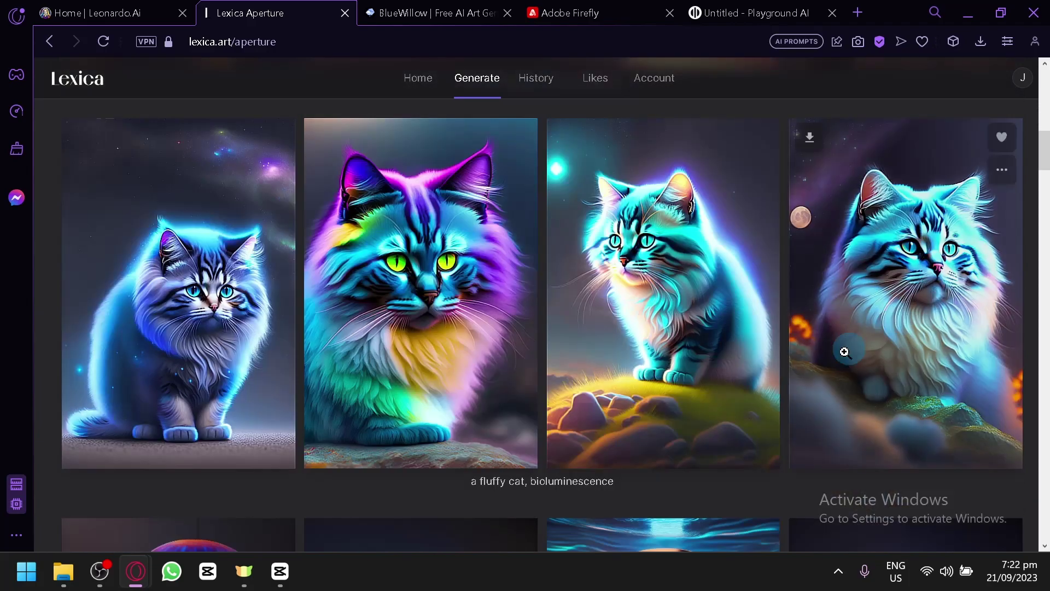
{"action": "scroll", "coordinate": [790, 281], "scroll_direction": "down", "scroll_amount": 12}
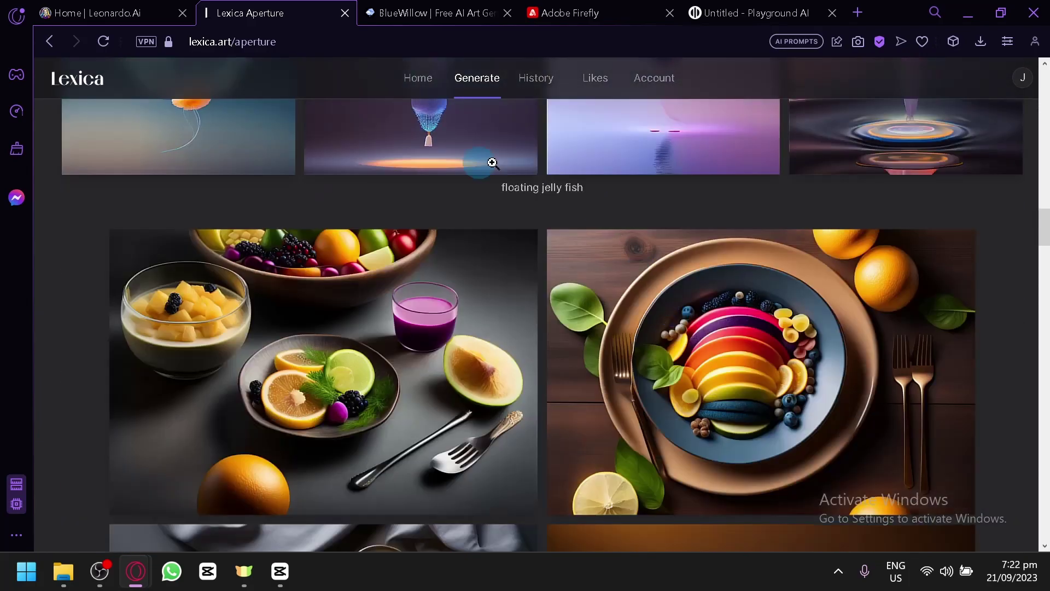
{"action": "scroll", "coordinate": [425, 333], "scroll_direction": "down", "scroll_amount": 10}
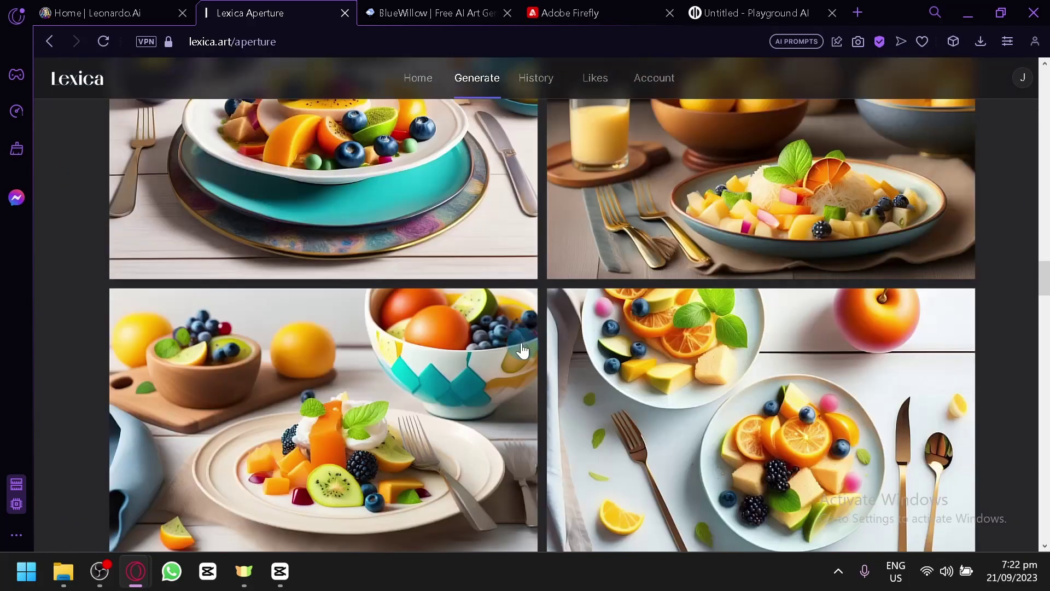
{"action": "scroll", "coordinate": [515, 327], "scroll_direction": "down", "scroll_amount": 10}
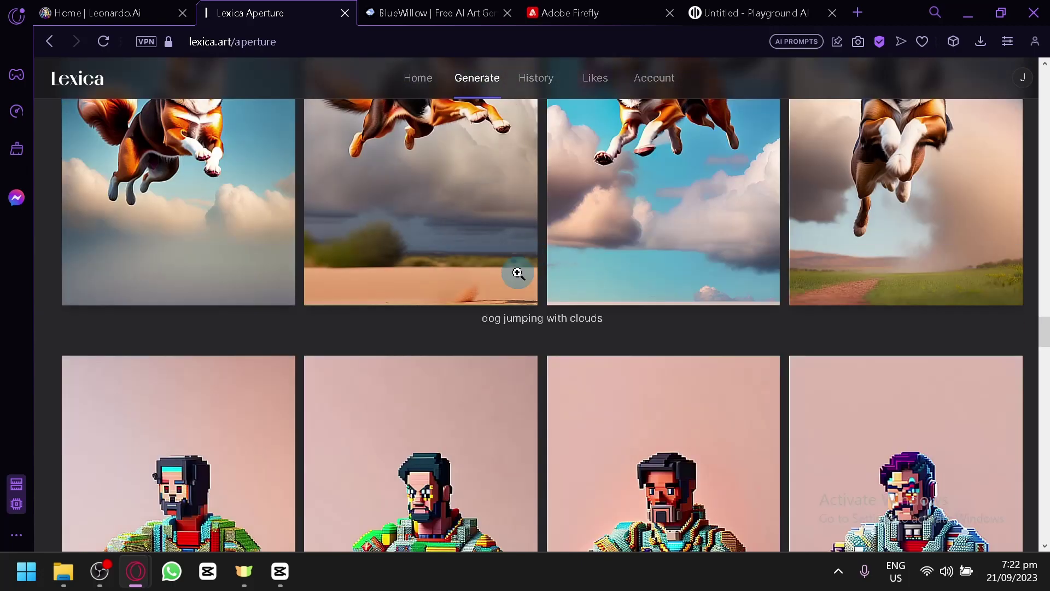
Step: Switch to the BlueWillow site and look over its free AI artwork generator section
{"action": "left_click", "coordinate": [423, 8]}
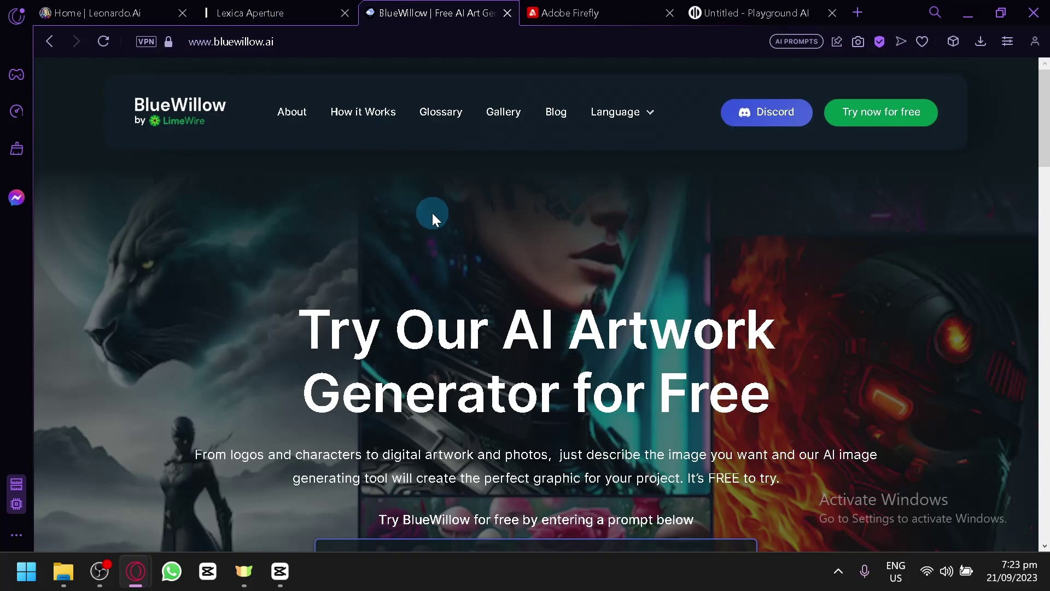
{"action": "scroll", "coordinate": [432, 213], "scroll_direction": "down", "scroll_amount": 2}
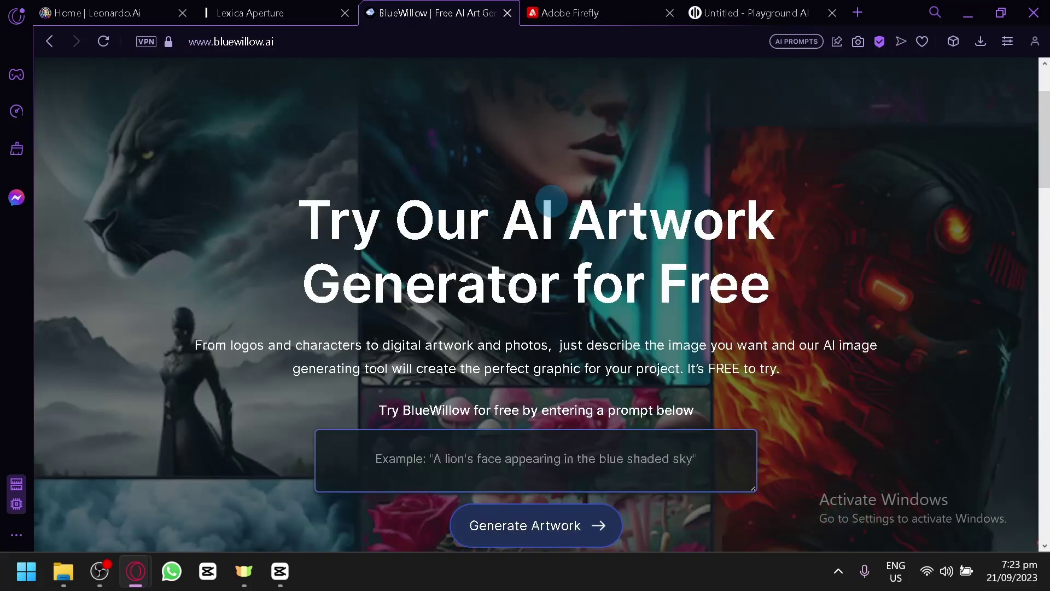
{"action": "scroll", "coordinate": [782, 345], "scroll_direction": "down", "scroll_amount": 2}
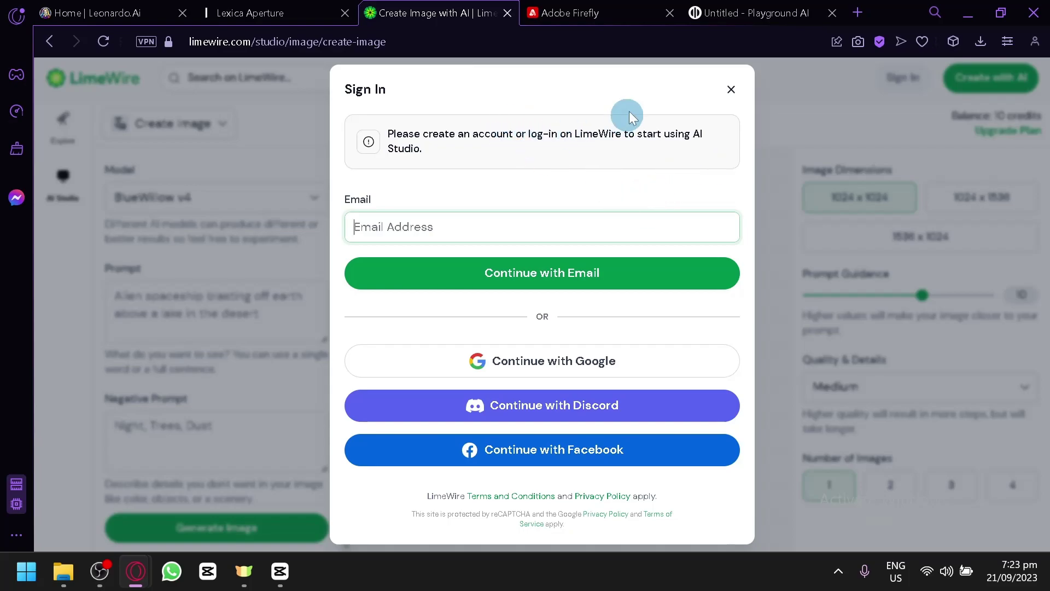
Step: Sign in to LimeWire AI Studio with a Google account and review the list of available image models
{"action": "left_click", "coordinate": [651, 363]}
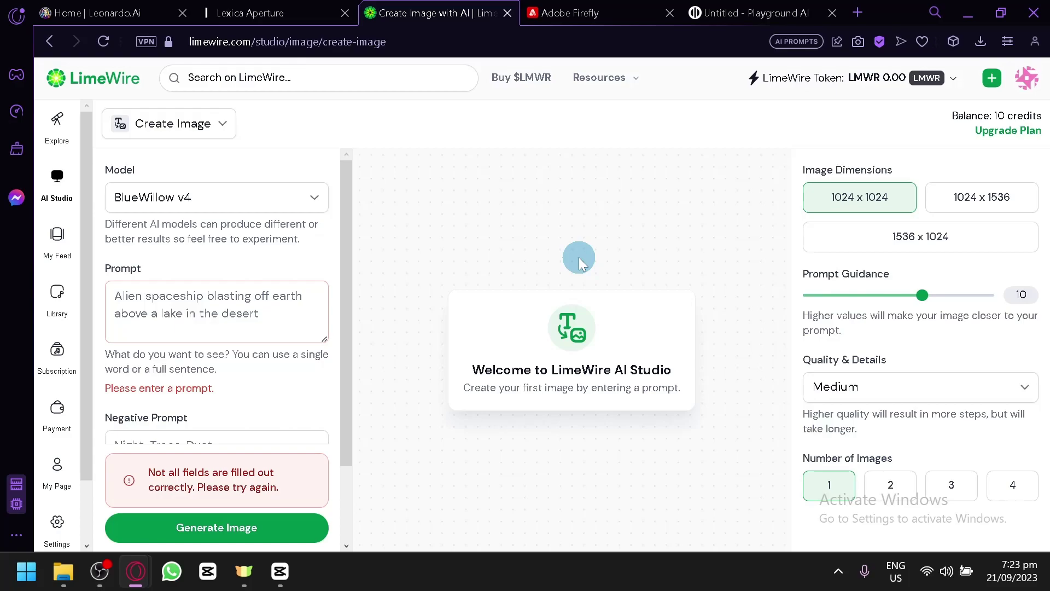
{"action": "left_click", "coordinate": [169, 300]}
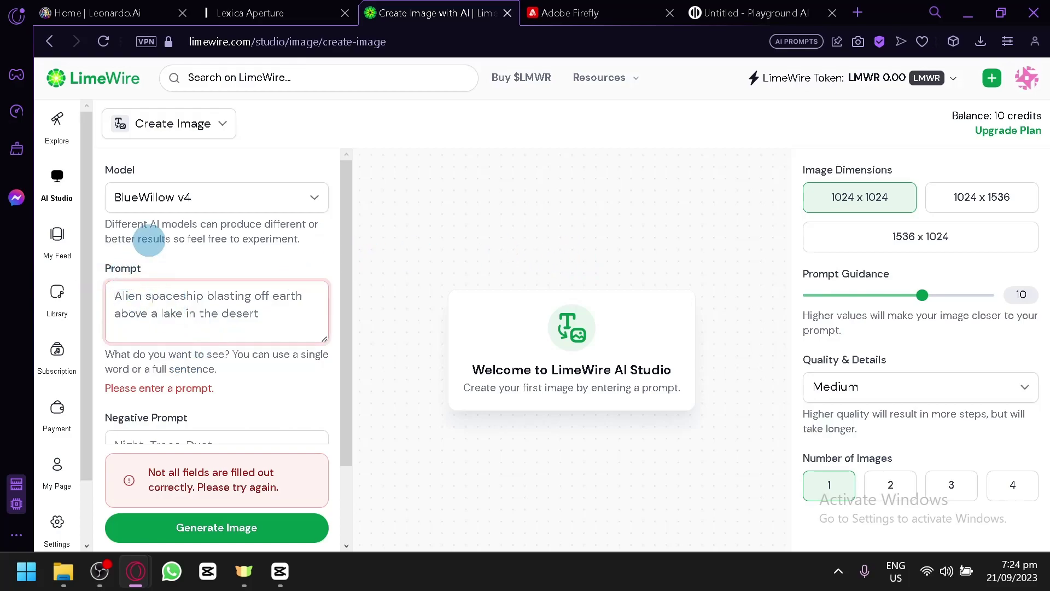
{"action": "left_click", "coordinate": [186, 201]}
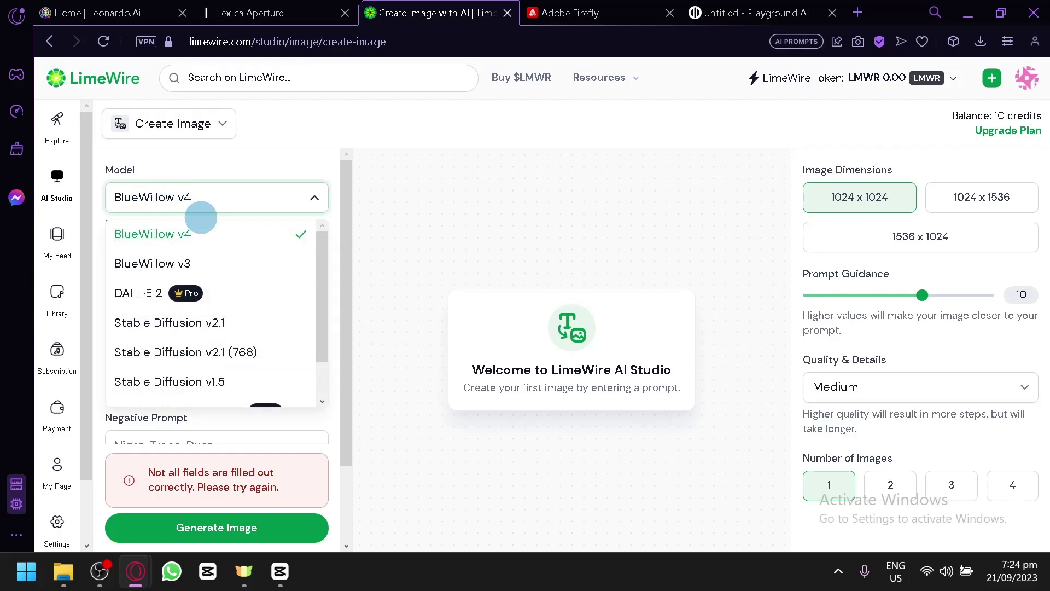
{"action": "left_click", "coordinate": [222, 199]}
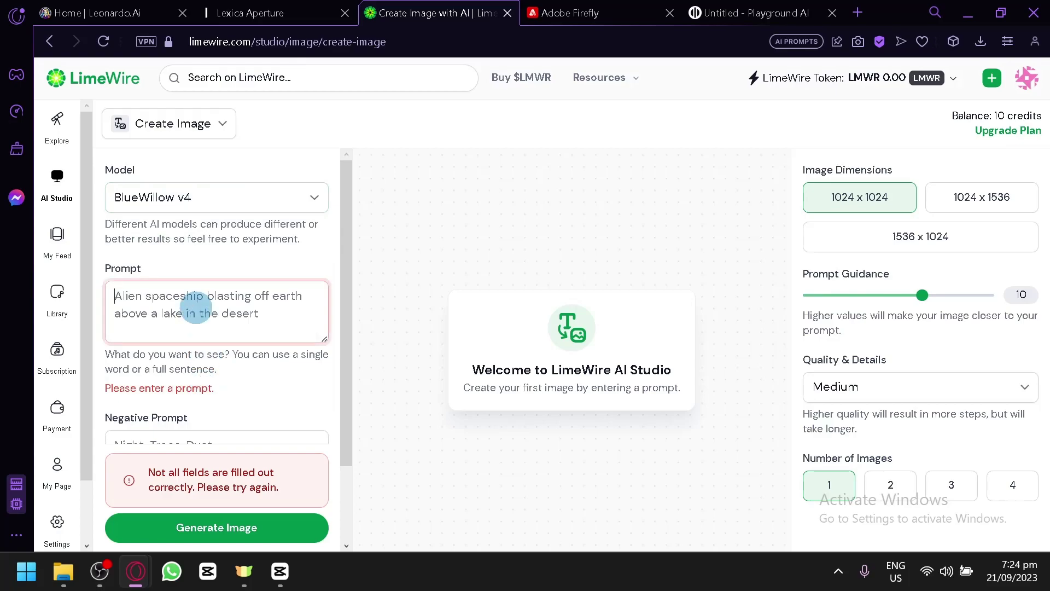
Step: Generate an image with the BlueWillow v4 model from the prompt "Dragon isometric style"
{"action": "left_click", "coordinate": [196, 307]}
{"action": "type", "text": "Dragon isometric style"}
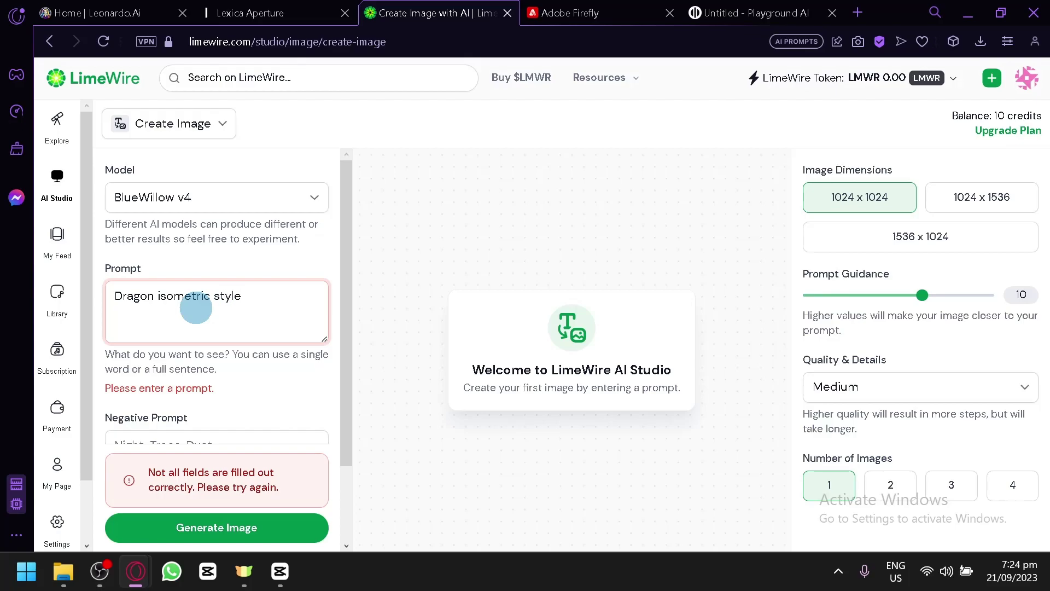
{"action": "scroll", "coordinate": [196, 307], "scroll_direction": "down", "scroll_amount": 2}
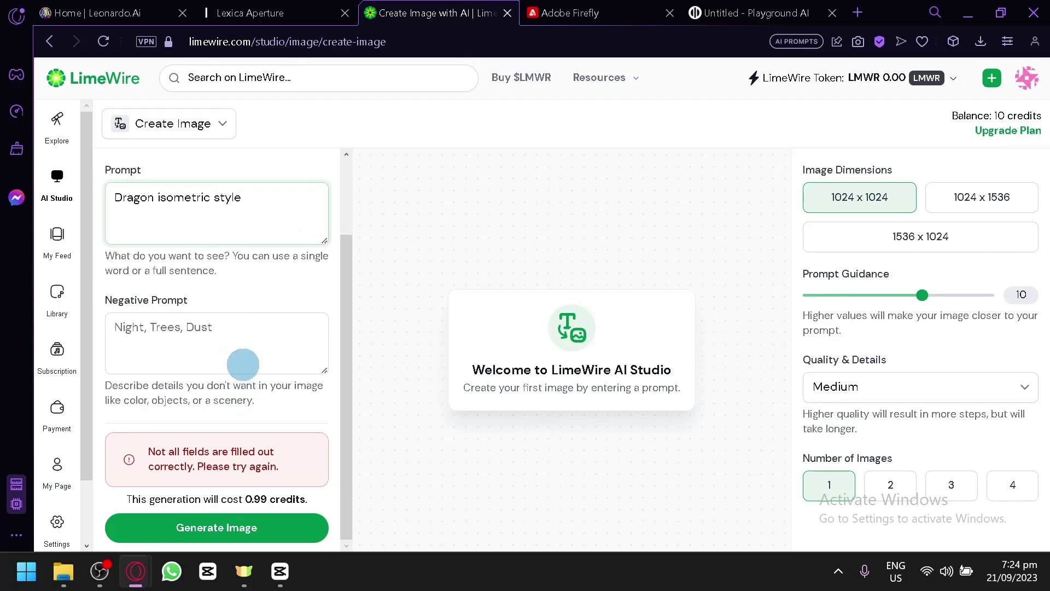
{"action": "left_click", "coordinate": [293, 535]}
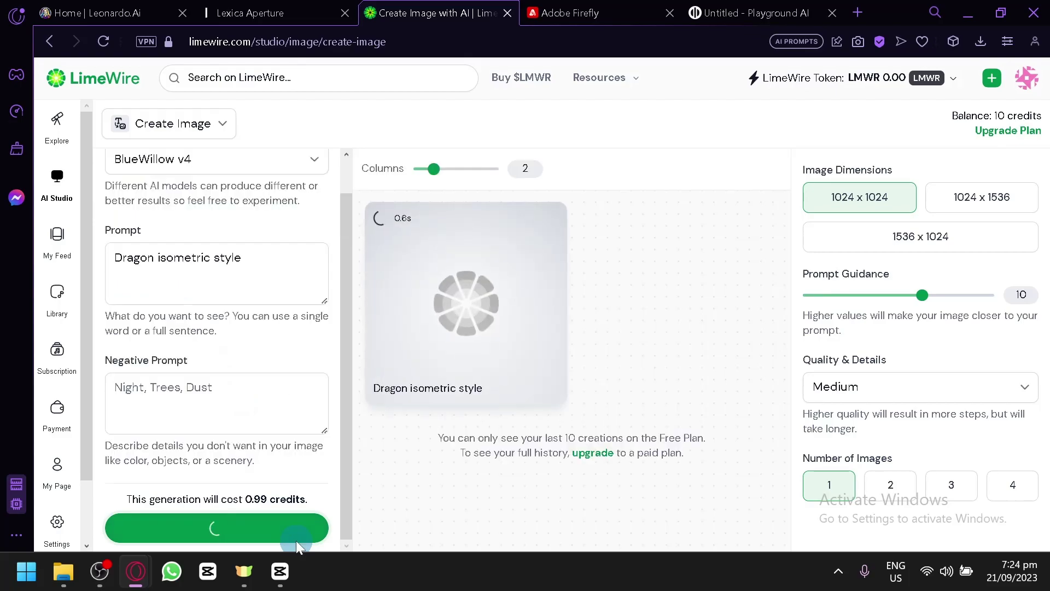
{"action": "left_click", "coordinate": [441, 290]}
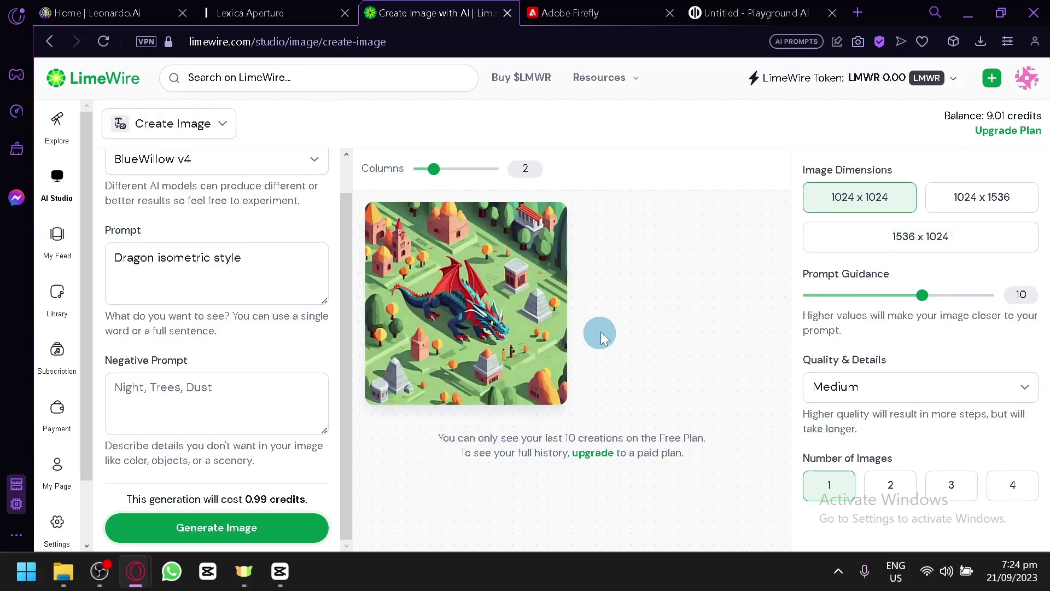
Step: Open LimeWire's Explore page and browse the gallery of community creations
{"action": "left_click", "coordinate": [71, 127]}
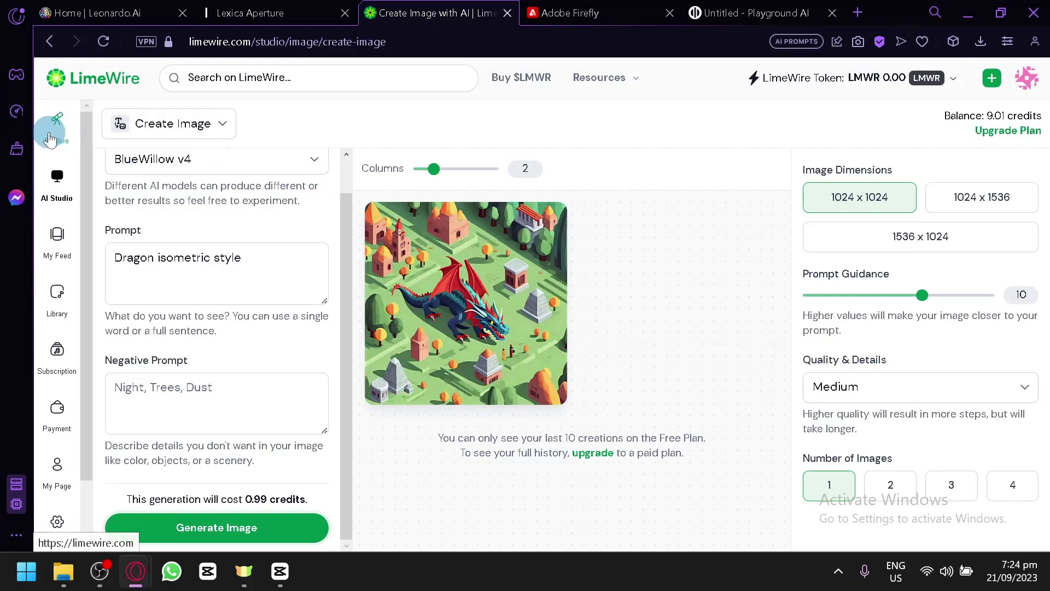
{"action": "scroll", "coordinate": [343, 240], "scroll_direction": "down", "scroll_amount": 1}
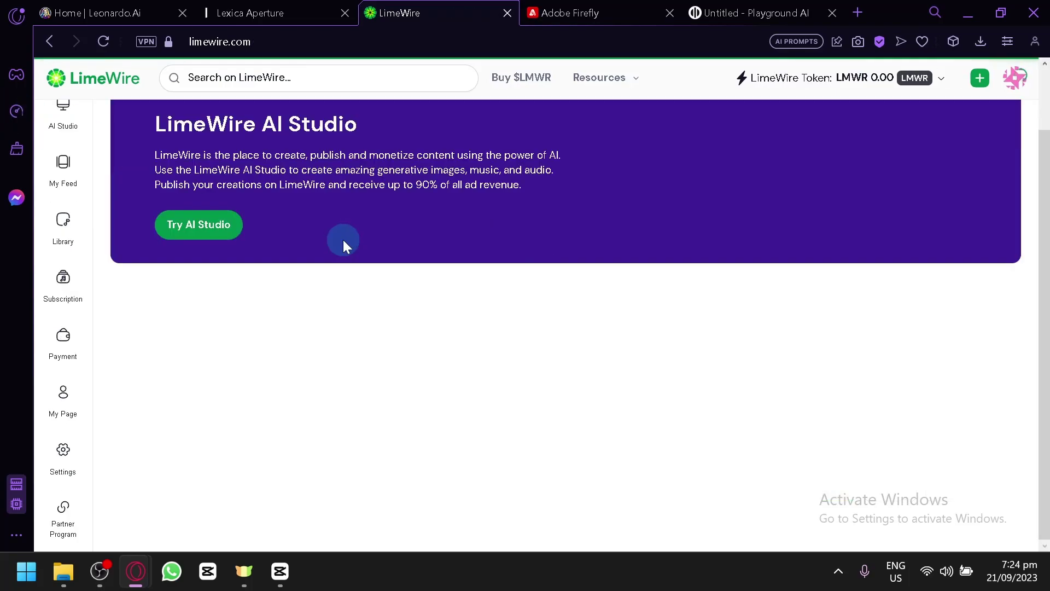
{"action": "scroll", "coordinate": [343, 259], "scroll_direction": "down", "scroll_amount": 8}
{"action": "scroll", "coordinate": [439, 234], "scroll_direction": "down", "scroll_amount": 8}
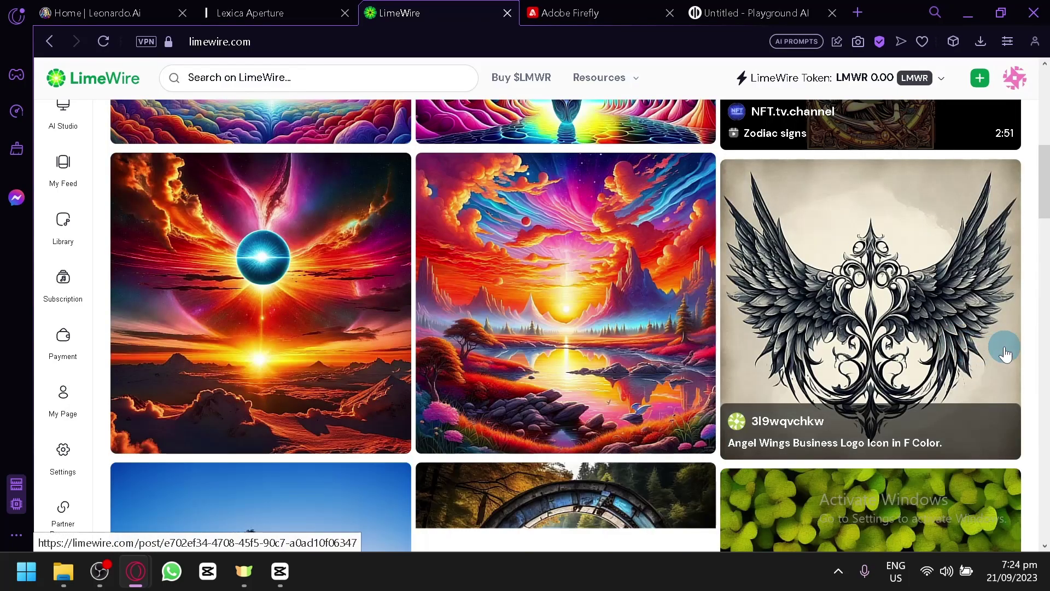
{"action": "scroll", "coordinate": [929, 327], "scroll_direction": "down", "scroll_amount": 5}
{"action": "scroll", "coordinate": [930, 327], "scroll_direction": "down", "scroll_amount": 6}
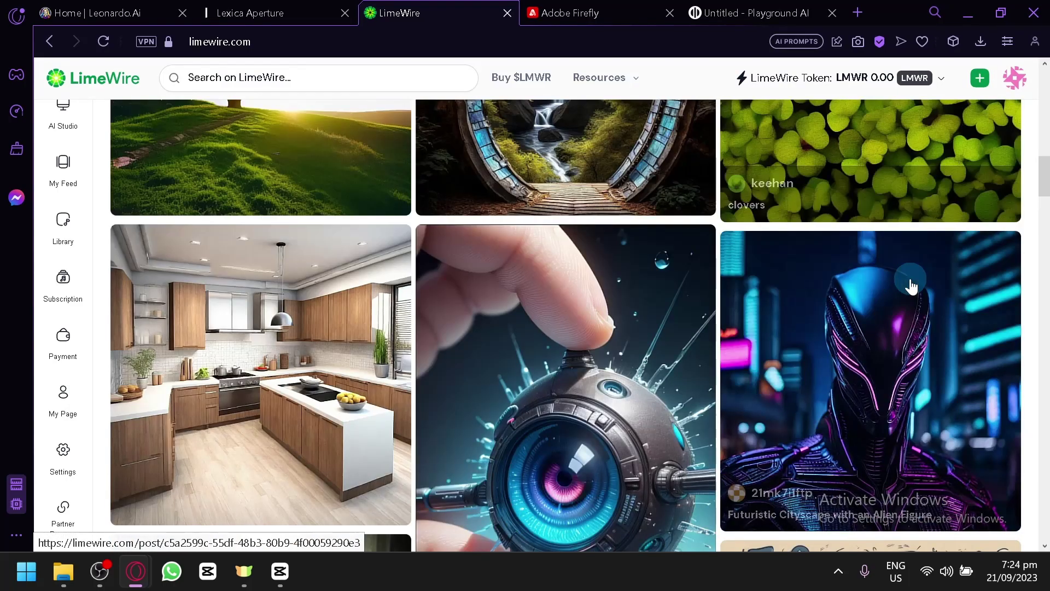
{"action": "scroll", "coordinate": [912, 284], "scroll_direction": "down", "scroll_amount": 6}
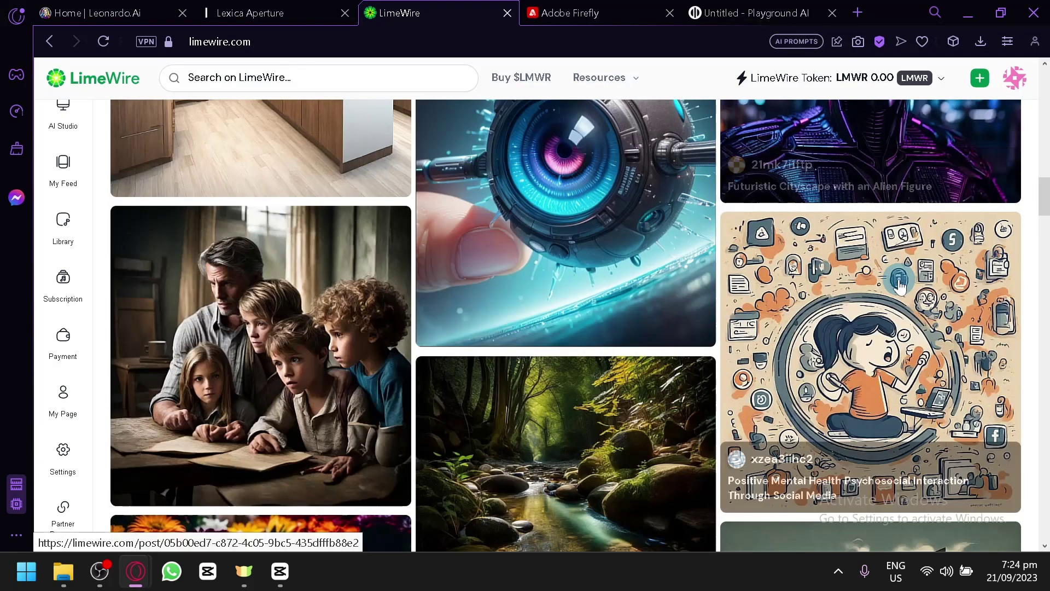
{"action": "scroll", "coordinate": [760, 278], "scroll_direction": "down", "scroll_amount": 6}
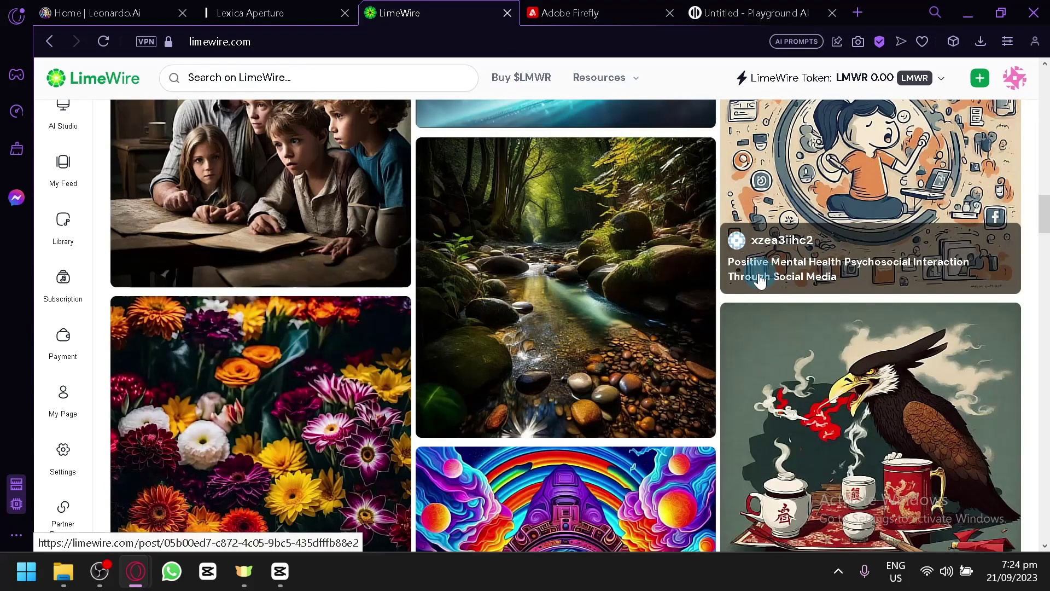
{"action": "scroll", "coordinate": [746, 279], "scroll_direction": "down", "scroll_amount": 6}
{"action": "scroll", "coordinate": [734, 258], "scroll_direction": "up", "scroll_amount": 6}
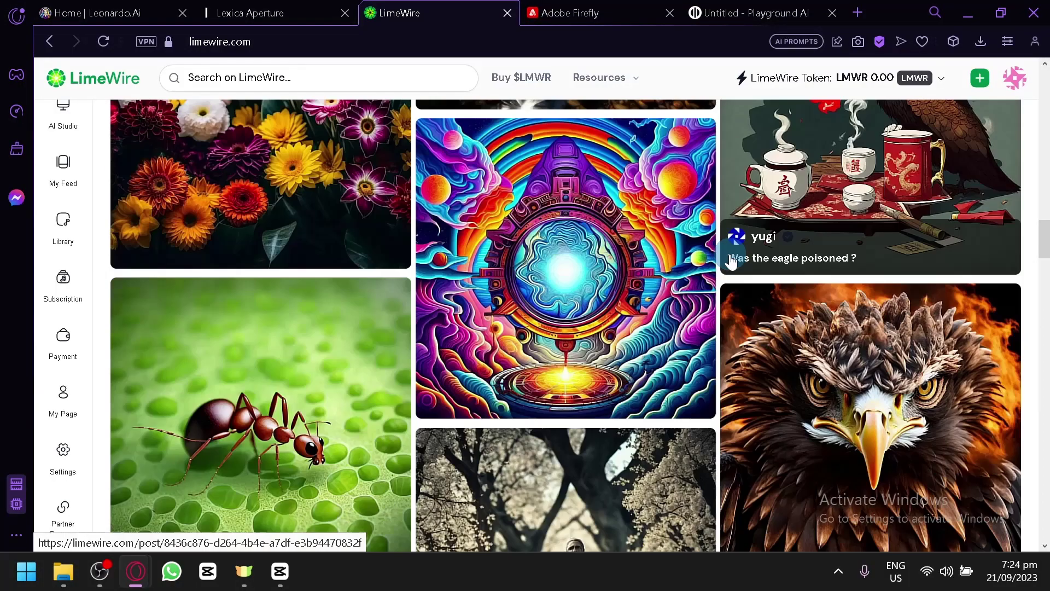
{"action": "scroll", "coordinate": [735, 184], "scroll_direction": "down", "scroll_amount": 10}
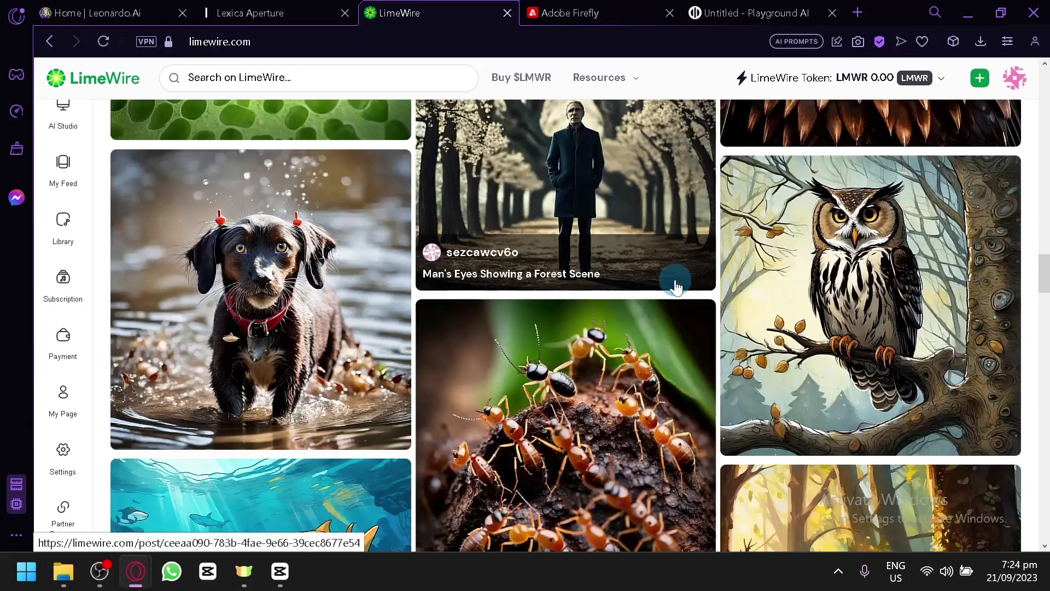
{"action": "scroll", "coordinate": [676, 286], "scroll_direction": "down", "scroll_amount": 6}
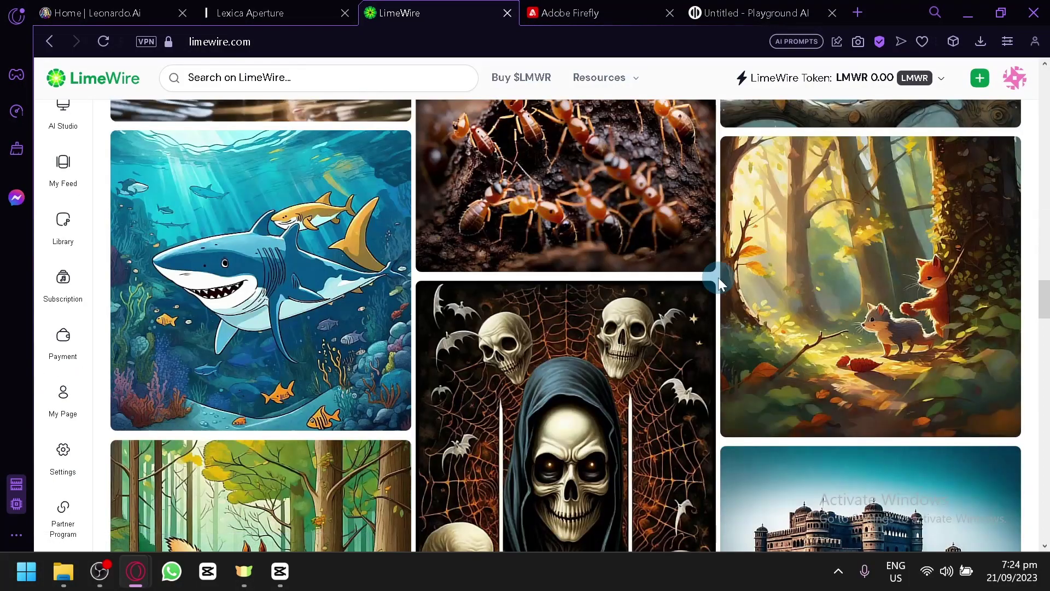
{"action": "scroll", "coordinate": [677, 298], "scroll_direction": "down", "scroll_amount": 6}
Step: Switch to the Adobe Firefly site and open its Text to image generator
{"action": "left_click", "coordinate": [629, 7]}
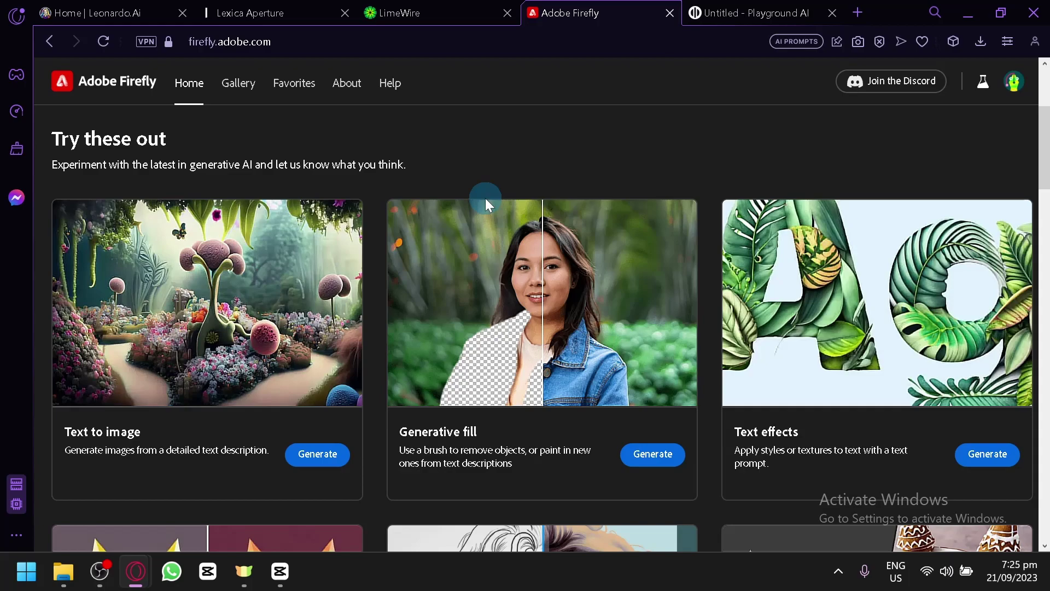
{"action": "scroll", "coordinate": [485, 198], "scroll_direction": "down", "scroll_amount": 2}
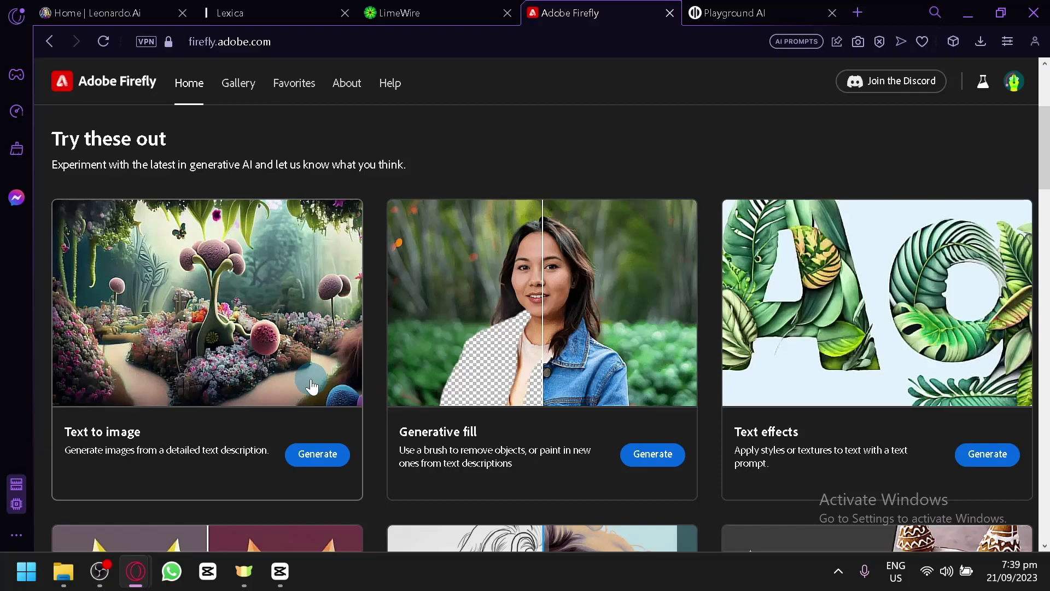
{"action": "left_click", "coordinate": [312, 385]}
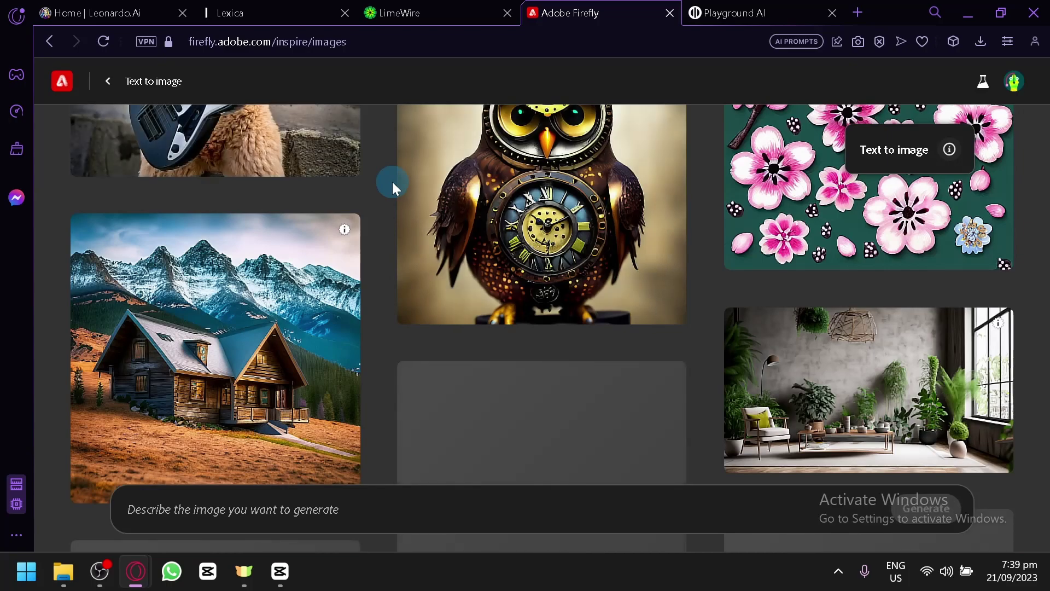
Step: Browse the sample images and their prompts in Firefly's Text to image gallery
{"action": "scroll", "coordinate": [393, 182], "scroll_direction": "down", "scroll_amount": 8}
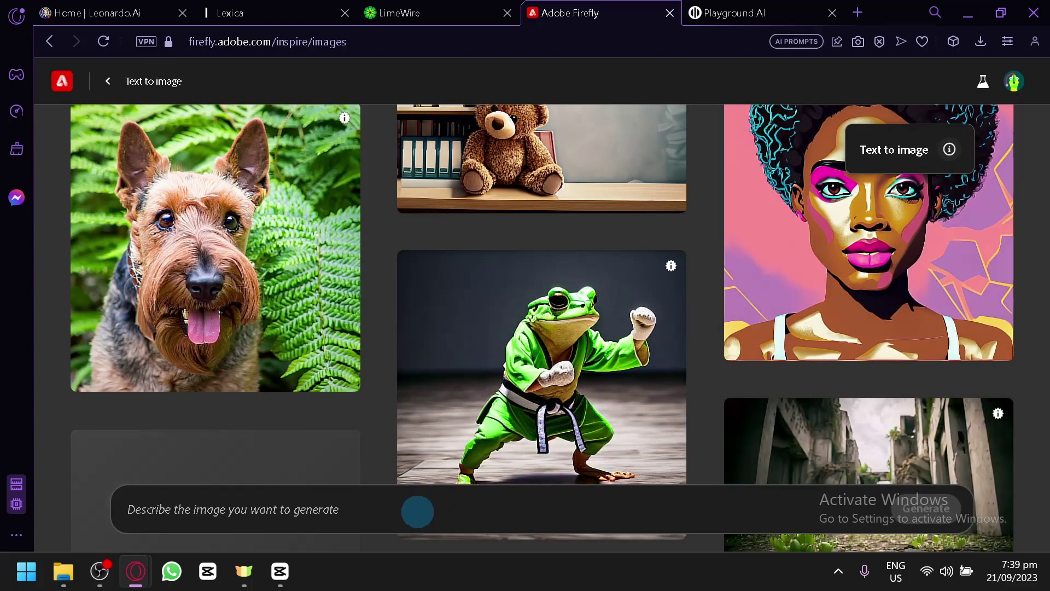
{"action": "scroll", "coordinate": [469, 298], "scroll_direction": "down", "scroll_amount": 6}
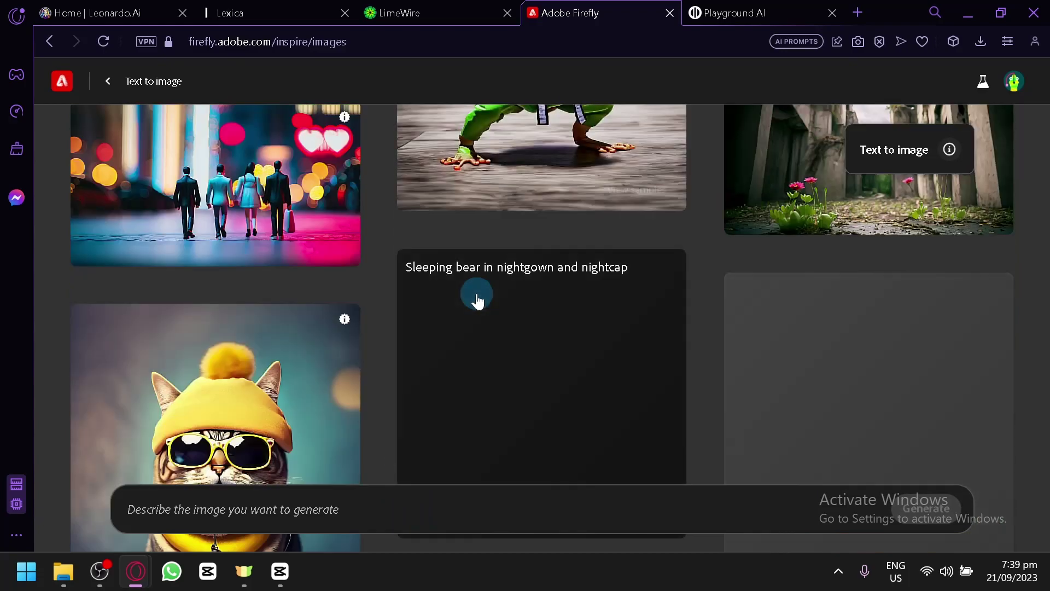
{"action": "scroll", "coordinate": [476, 297], "scroll_direction": "up", "scroll_amount": 4}
{"action": "scroll", "coordinate": [324, 174], "scroll_direction": "down", "scroll_amount": 12}
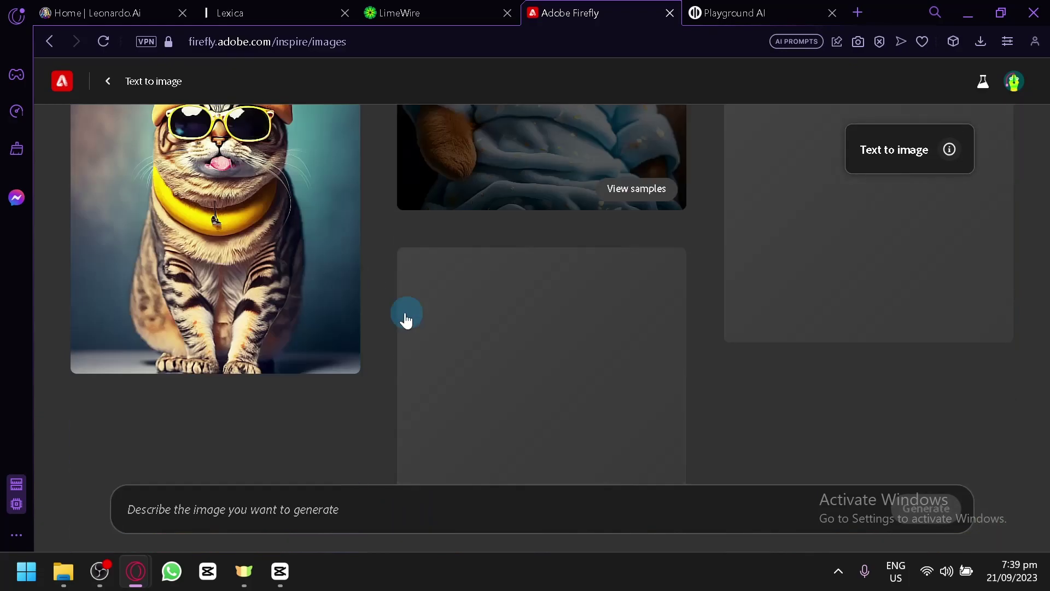
{"action": "scroll", "coordinate": [335, 309], "scroll_direction": "up", "scroll_amount": 2}
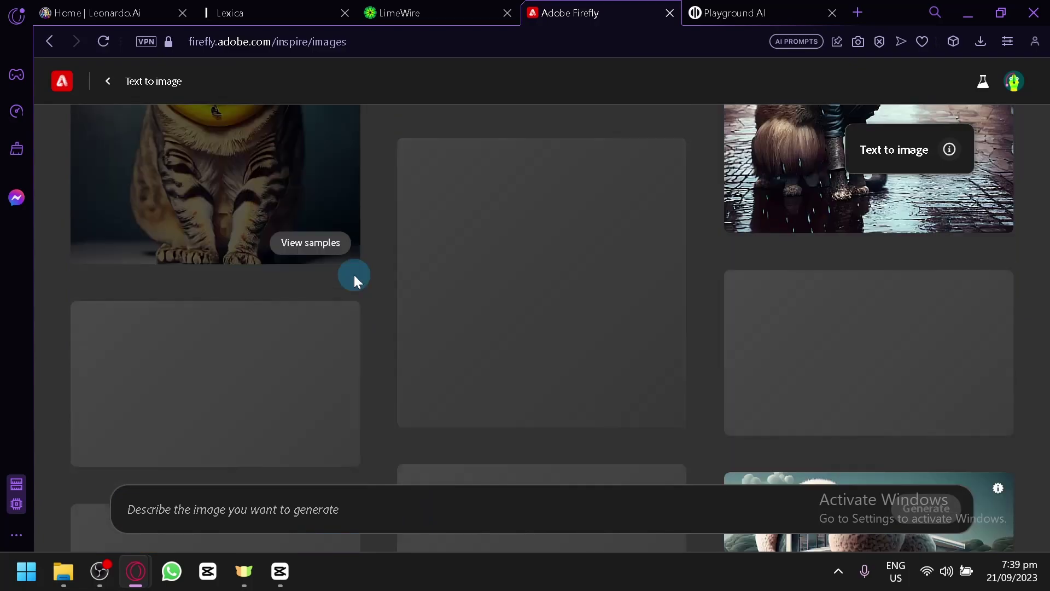
{"action": "scroll", "coordinate": [589, 279], "scroll_direction": "down", "scroll_amount": 10}
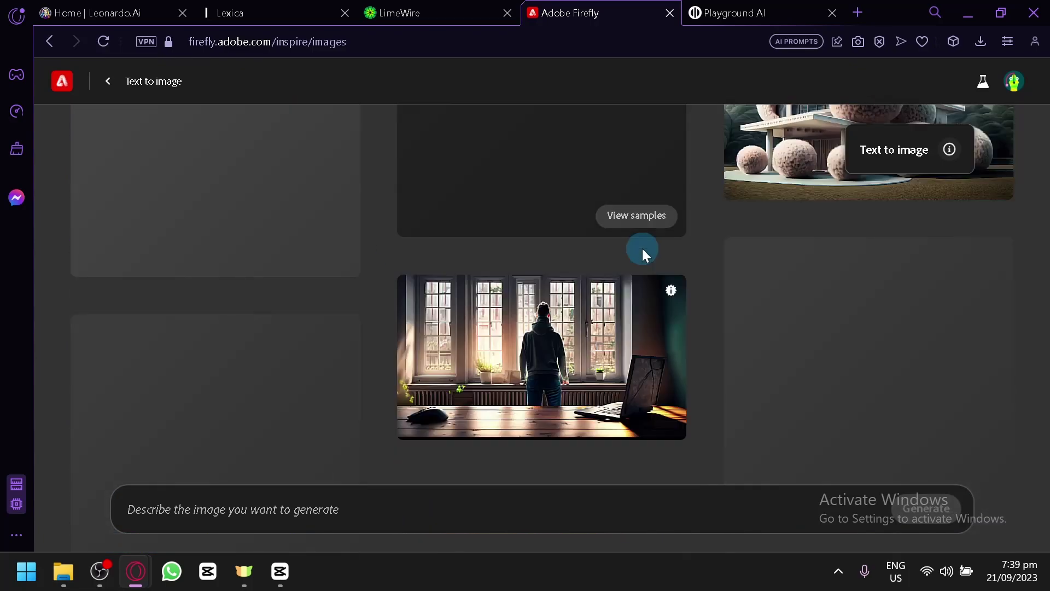
{"action": "scroll", "coordinate": [642, 250], "scroll_direction": "down", "scroll_amount": 4}
{"action": "scroll", "coordinate": [656, 312], "scroll_direction": "down", "scroll_amount": 6}
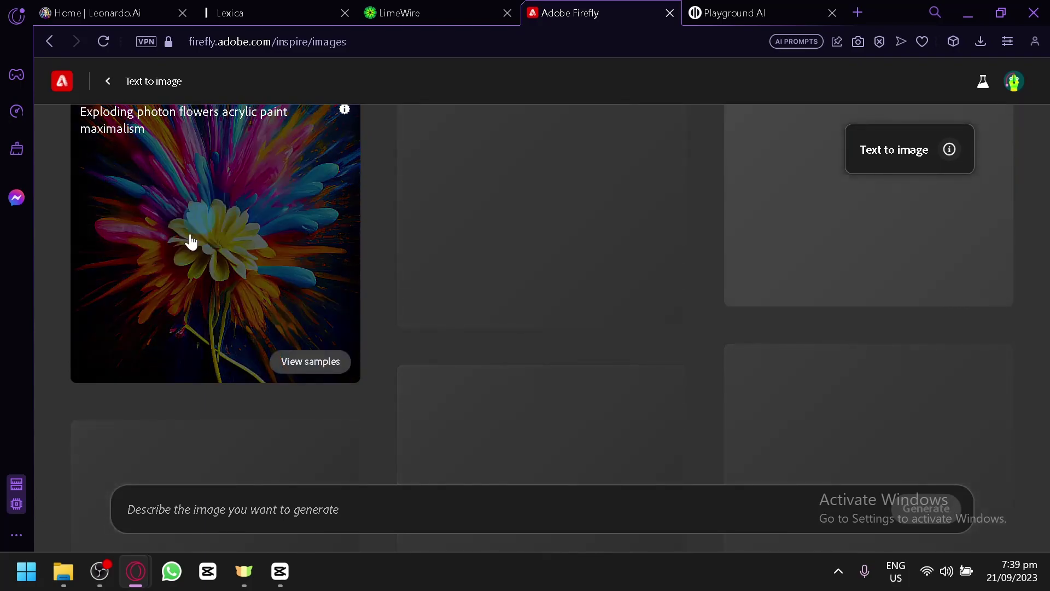
Step: Generate images from the gallery sample "Exploding photon flowers acrylic paint maximalism"
{"action": "left_click", "coordinate": [226, 301]}
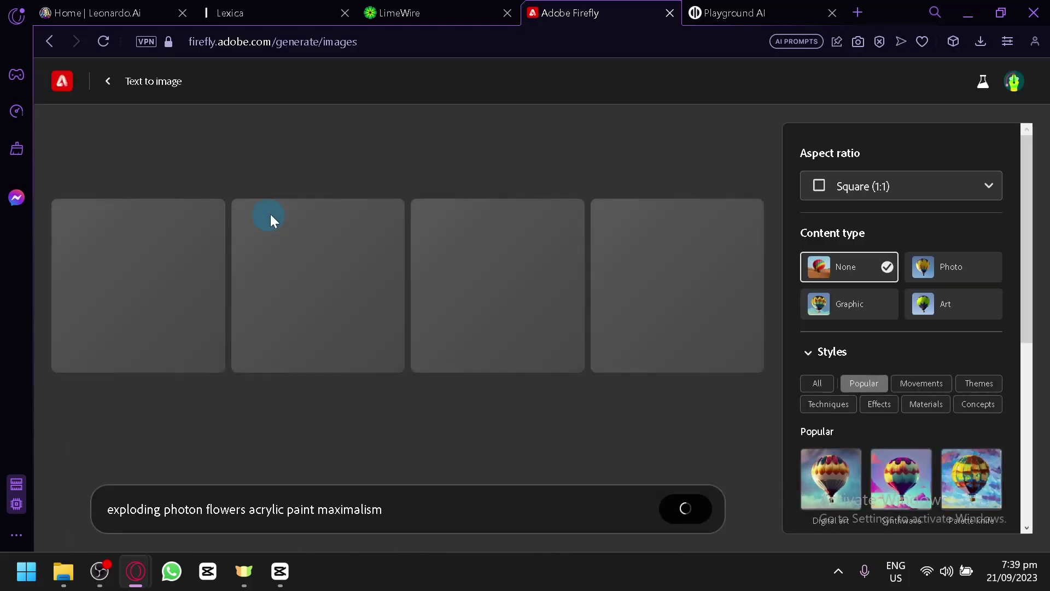
{"action": "left_click_drag", "start_coordinate": [105, 509], "coordinate": [422, 498]}
{"action": "left_click", "coordinate": [373, 509]}
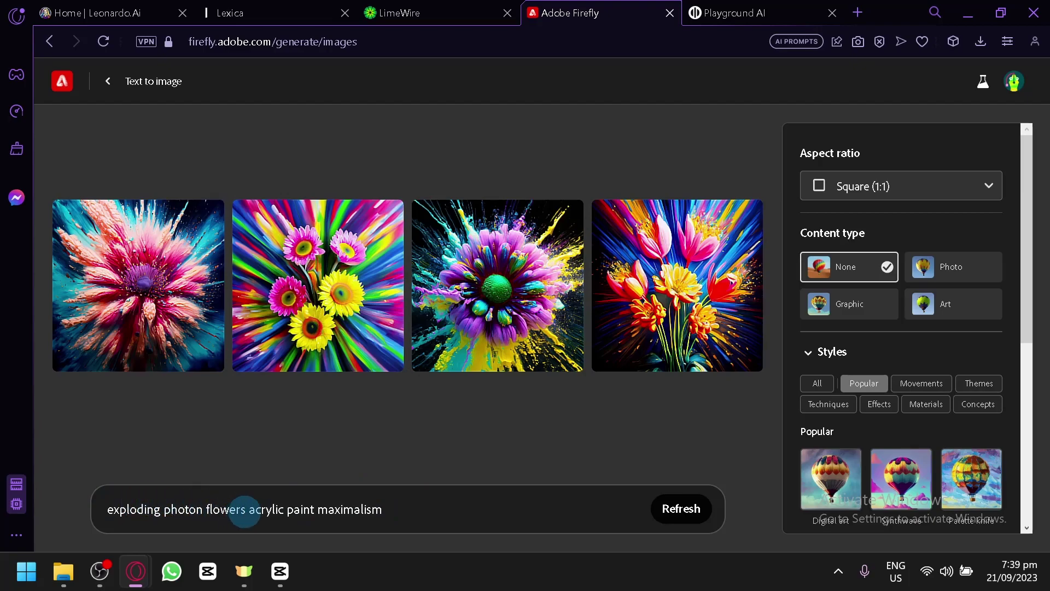
Step: Insert "on fire" after "flowers" in the prompt, regenerate the images, and view the fourth result enlarged
{"action": "left_click", "coordinate": [247, 509]}
{"action": "type", "text": "on fire"}
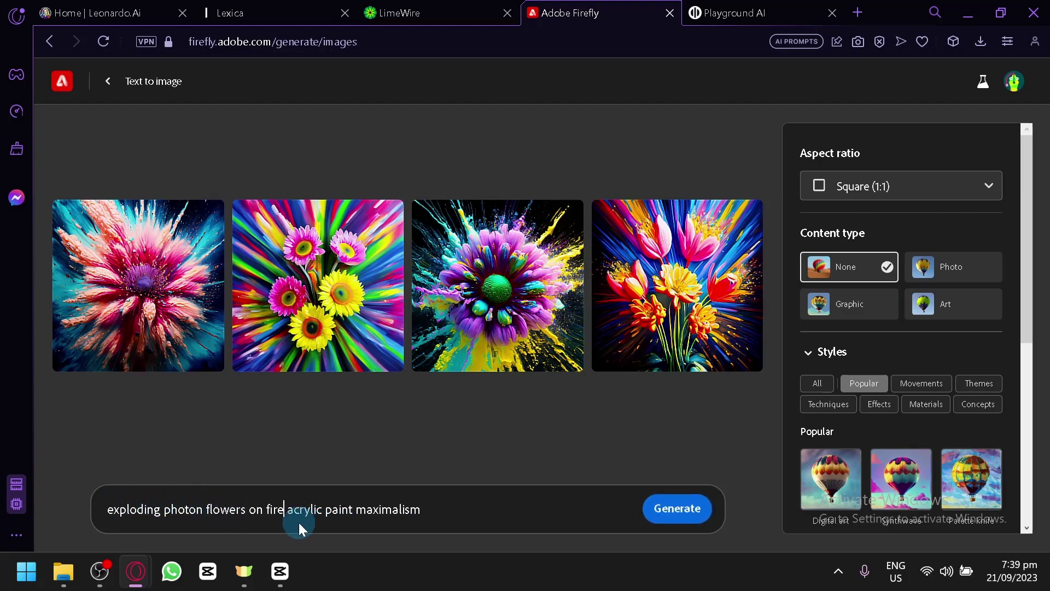
{"action": "left_click", "coordinate": [677, 513]}
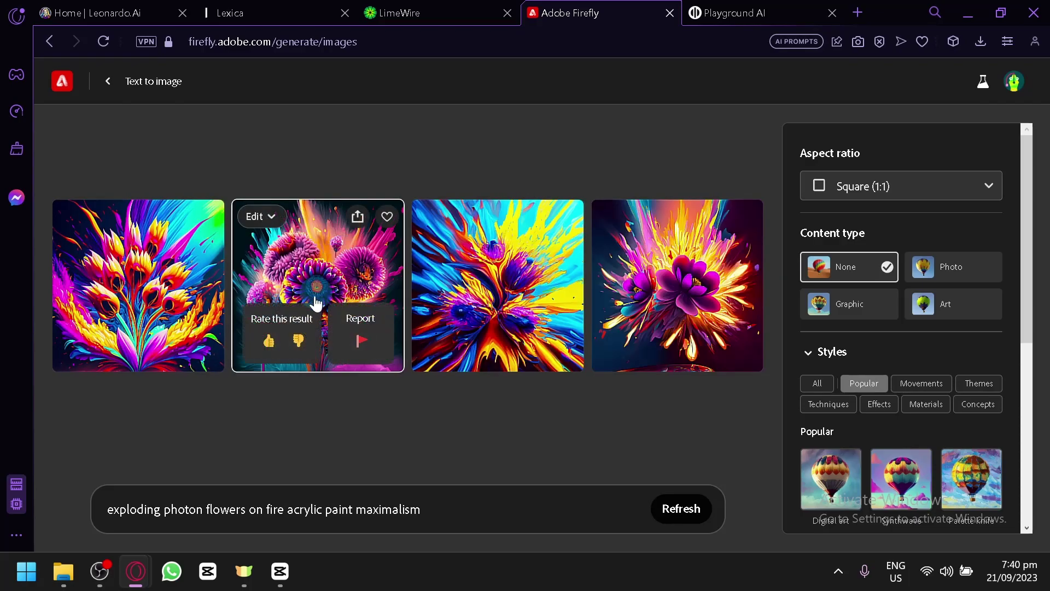
{"action": "left_click", "coordinate": [674, 254]}
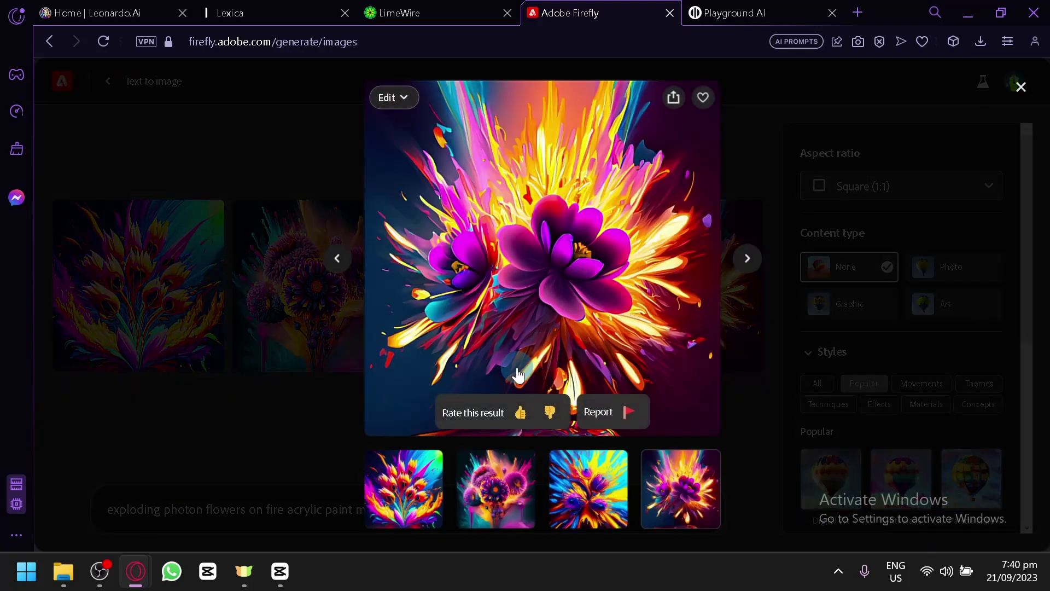
{"action": "left_click", "coordinate": [37, 124]}
Step: Return to Firefly's home page and look over its generative tools and inspirational examples
{"action": "left_click", "coordinate": [61, 83]}
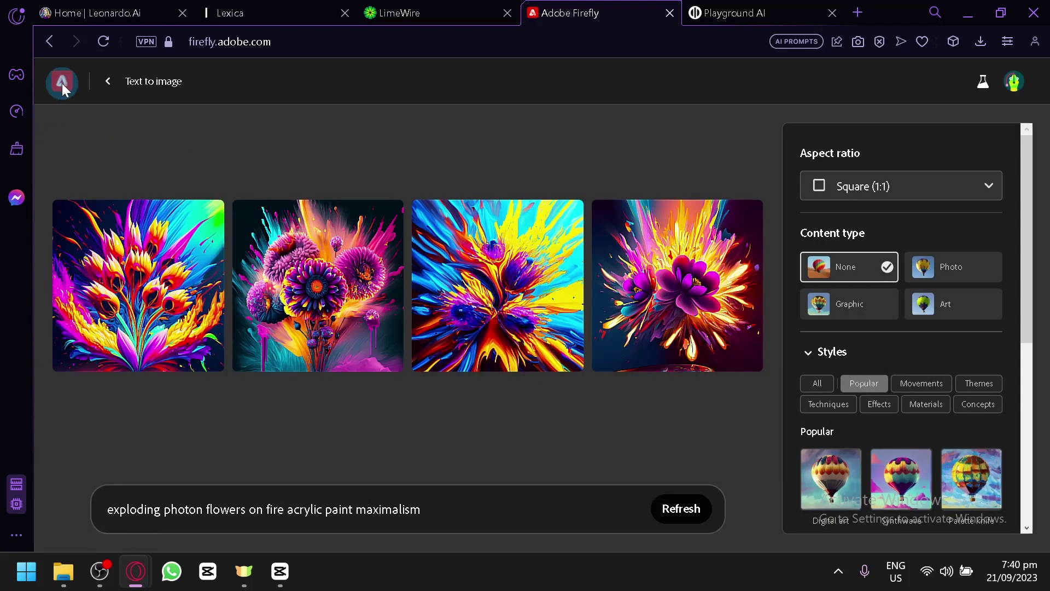
{"action": "scroll", "coordinate": [629, 330], "scroll_direction": "down", "scroll_amount": 5}
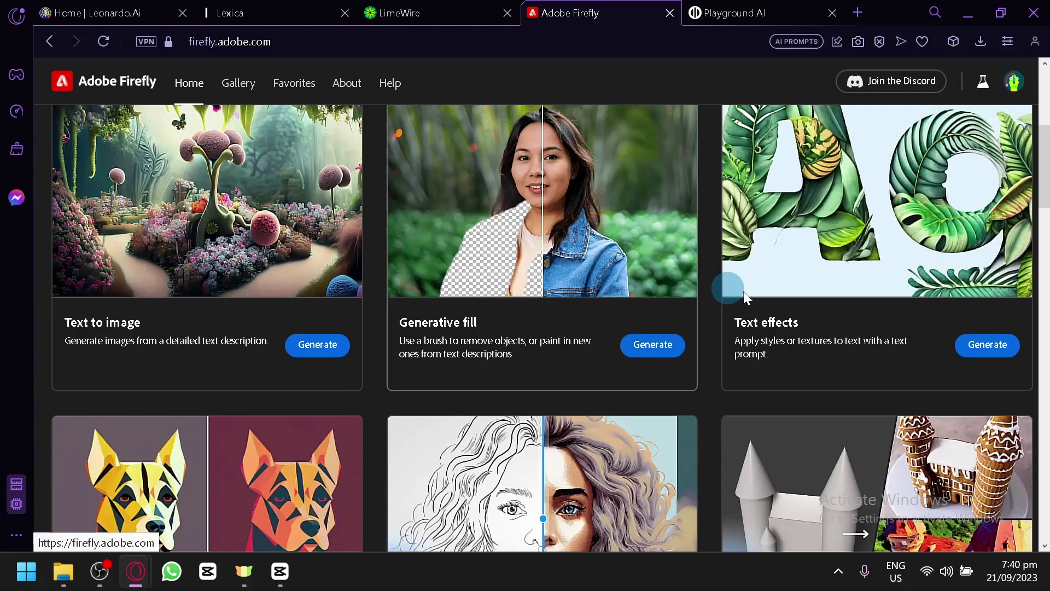
{"action": "scroll", "coordinate": [874, 322], "scroll_direction": "down", "scroll_amount": 15}
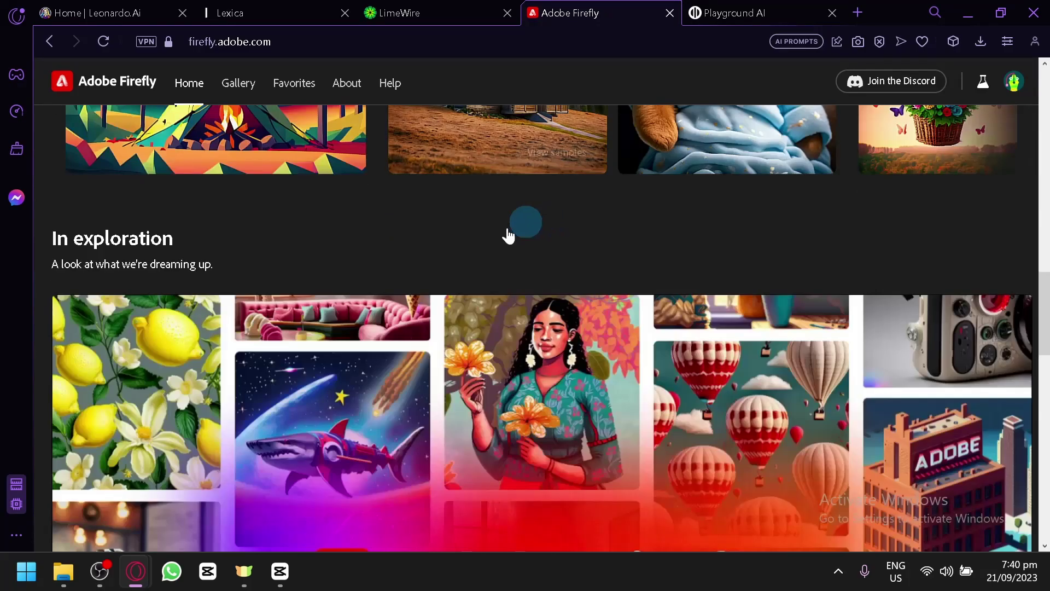
{"action": "scroll", "coordinate": [519, 260], "scroll_direction": "up", "scroll_amount": 8}
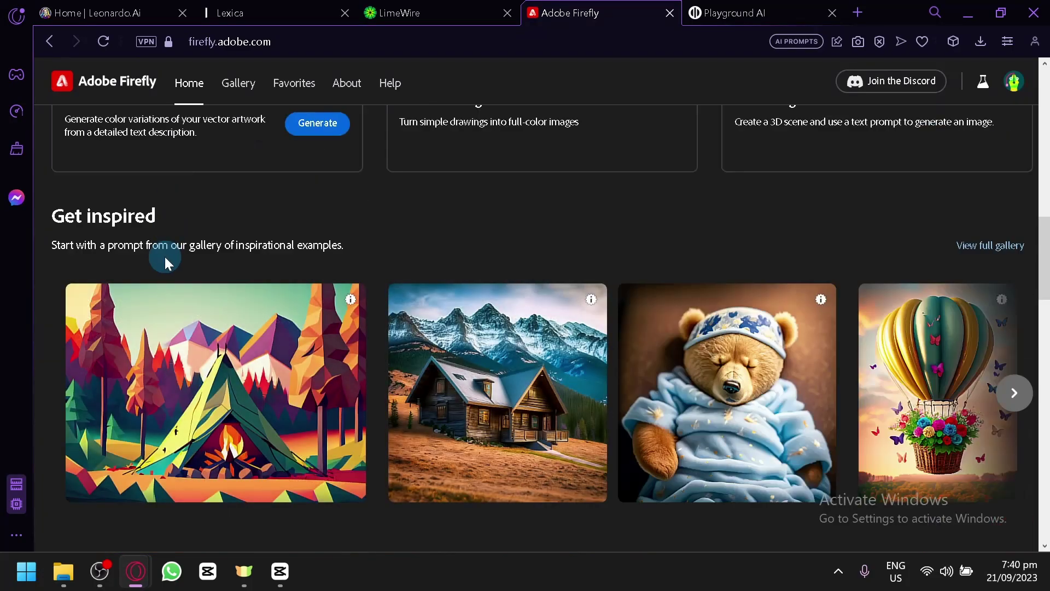
Step: Look through the rest of Firefly's home page below the inspirational examples and return to its beginning
{"action": "scroll", "coordinate": [165, 257], "scroll_direction": "down", "scroll_amount": 12}
{"action": "scroll", "coordinate": [794, 214], "scroll_direction": "down", "scroll_amount": 10}
{"action": "scroll", "coordinate": [452, 205], "scroll_direction": "up", "scroll_amount": 15}
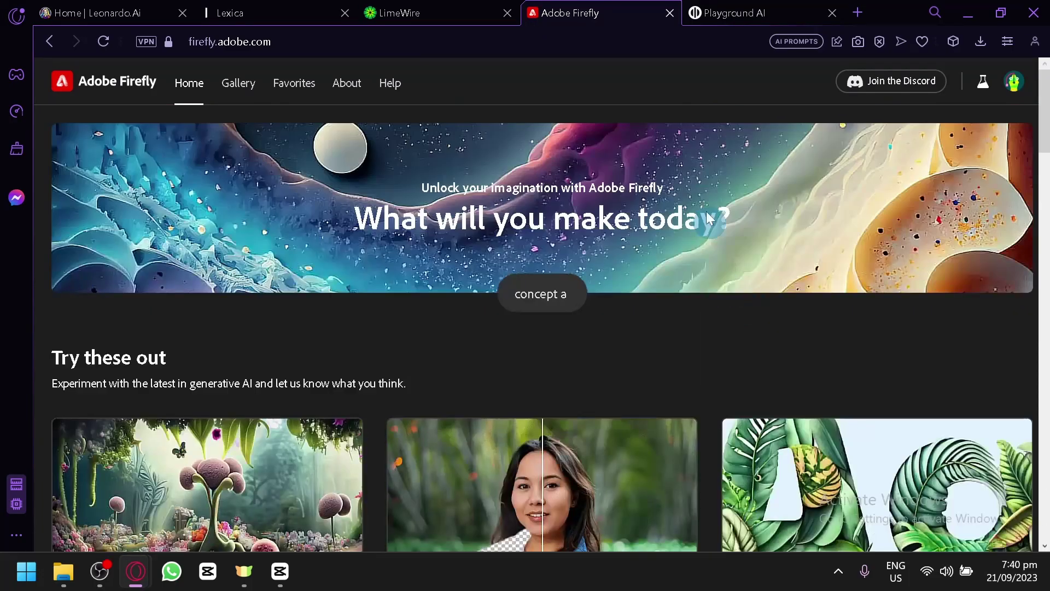
Step: Switch to Playground AI and browse the community images in its Rising feed
{"action": "left_click", "coordinate": [704, 7]}
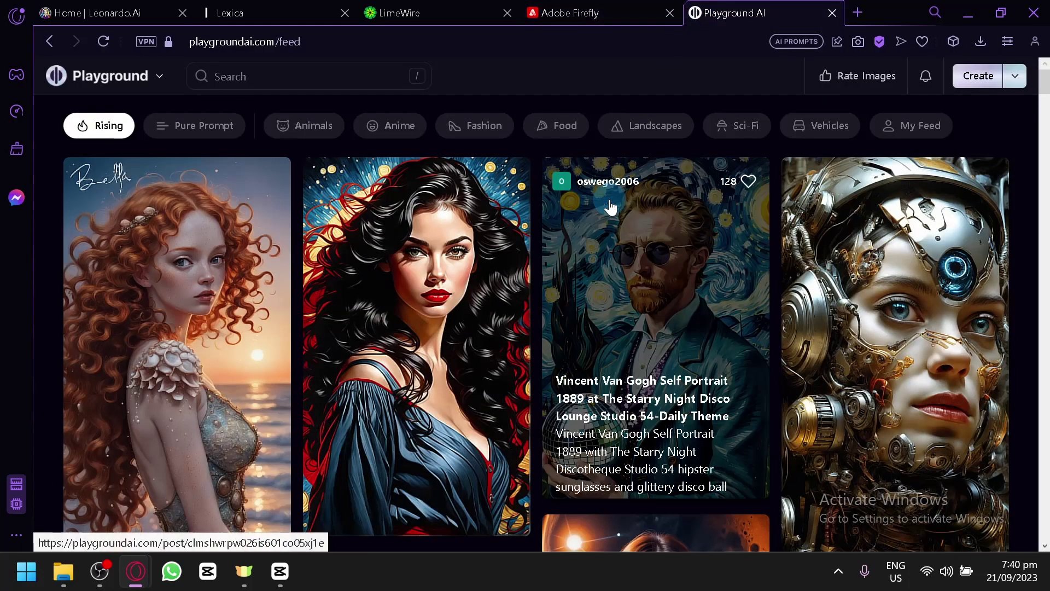
{"action": "left_click", "coordinate": [190, 252]}
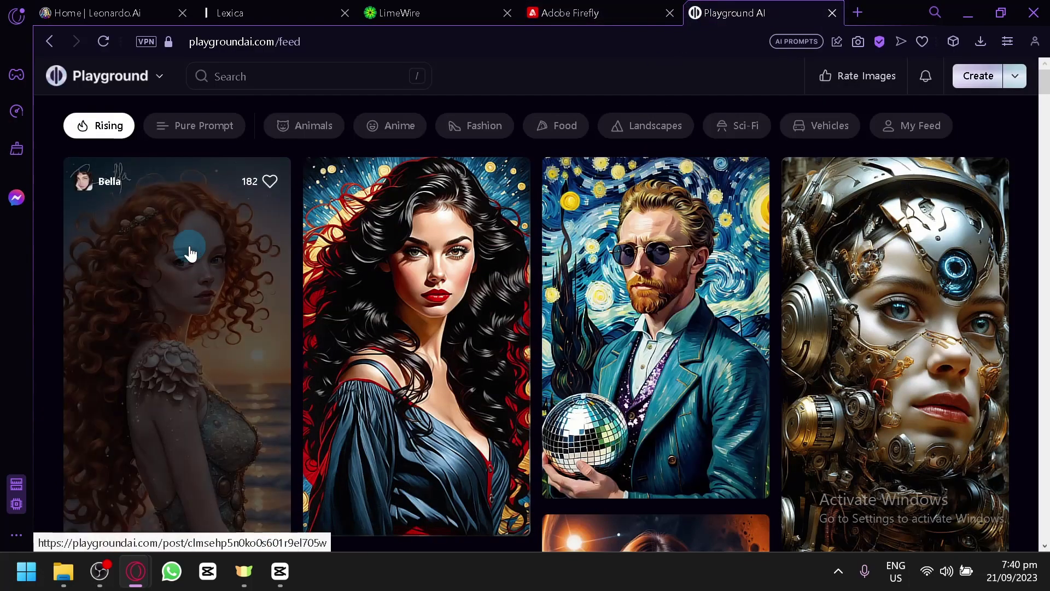
{"action": "scroll", "coordinate": [269, 227], "scroll_direction": "down", "scroll_amount": 10}
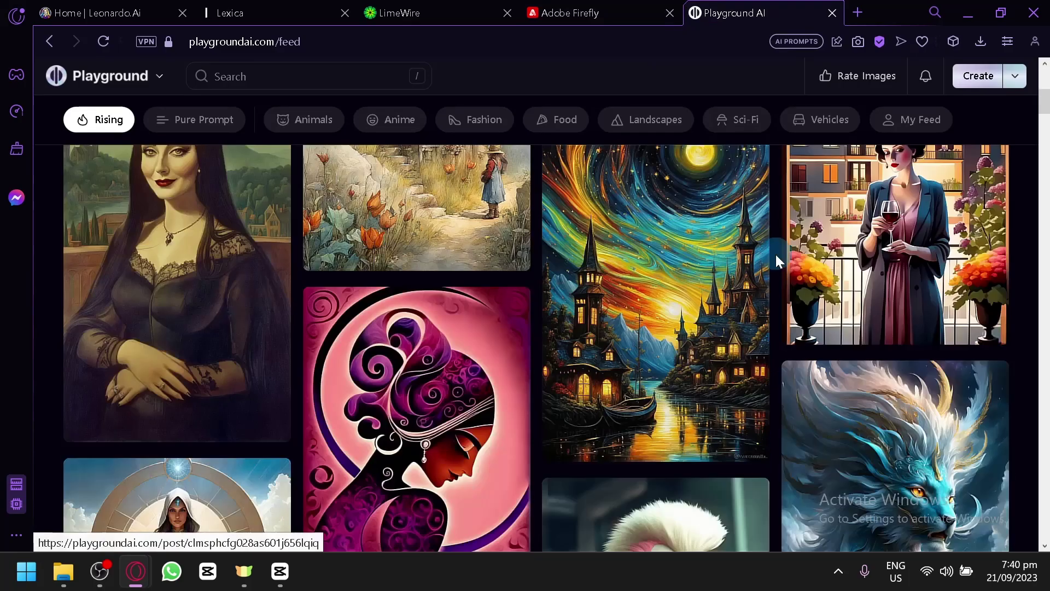
{"action": "scroll", "coordinate": [1026, 251], "scroll_direction": "down", "scroll_amount": 8}
{"action": "scroll", "coordinate": [1026, 250], "scroll_direction": "down", "scroll_amount": 6}
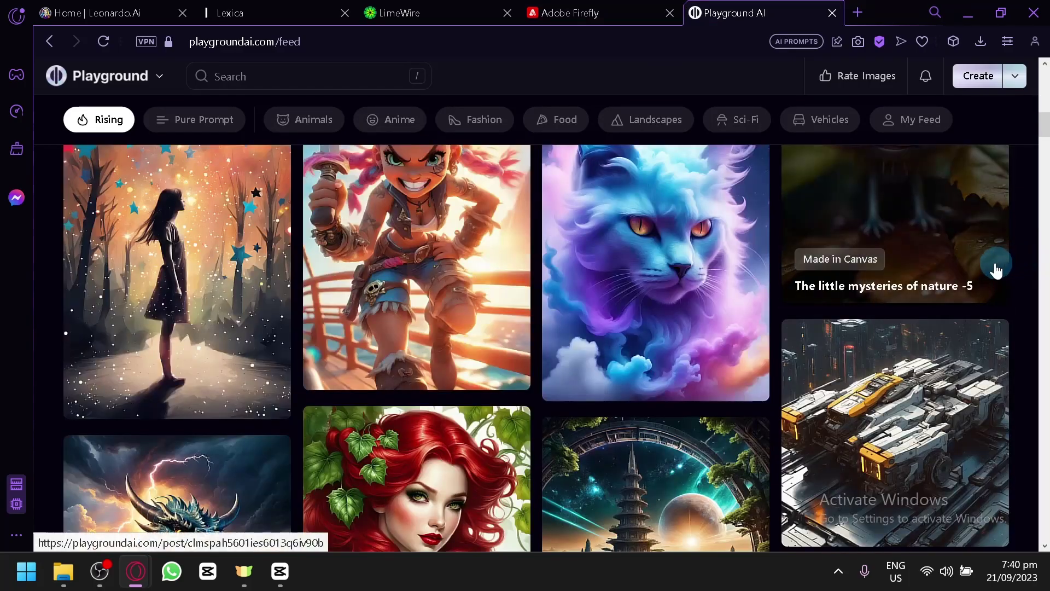
{"action": "scroll", "coordinate": [966, 295], "scroll_direction": "up", "scroll_amount": 4}
{"action": "scroll", "coordinate": [966, 296], "scroll_direction": "down", "scroll_amount": 8}
{"action": "scroll", "coordinate": [821, 328], "scroll_direction": "up", "scroll_amount": 6}
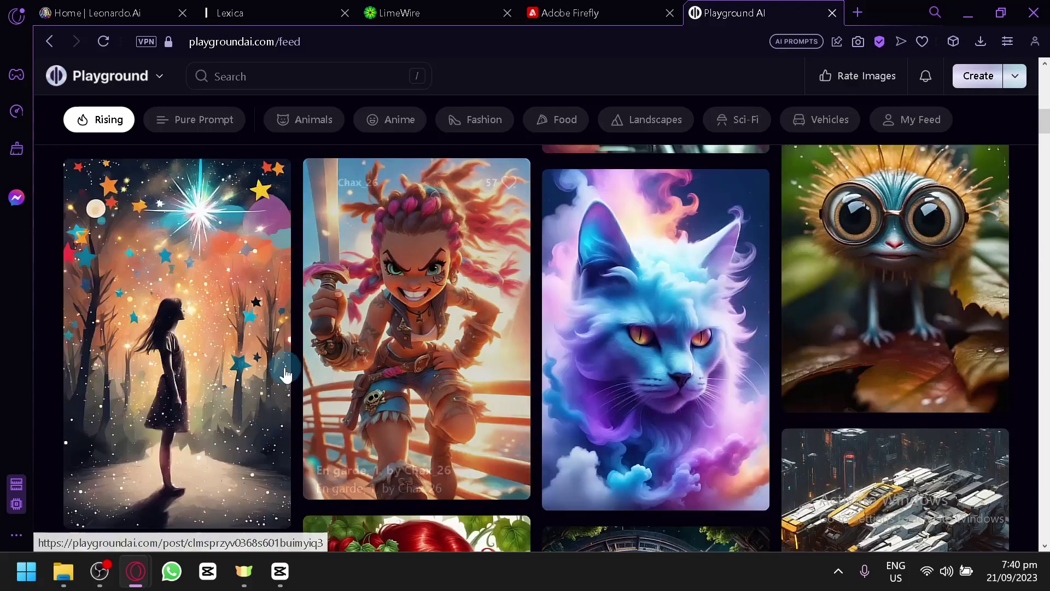
{"action": "scroll", "coordinate": [286, 369], "scroll_direction": "down", "scroll_amount": 8}
{"action": "scroll", "coordinate": [939, 258], "scroll_direction": "down", "scroll_amount": 4}
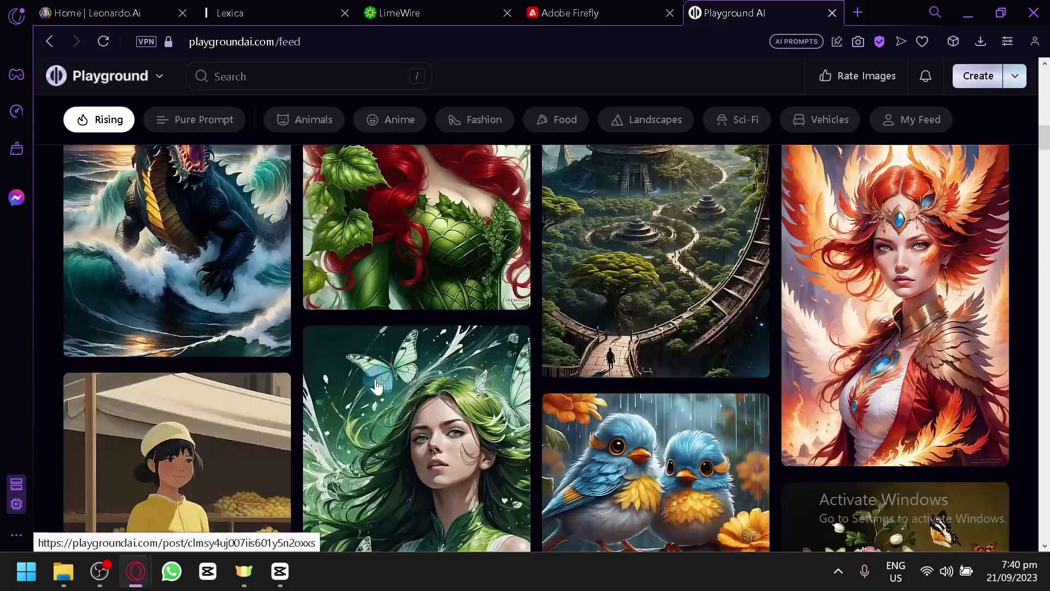
{"action": "scroll", "coordinate": [206, 288], "scroll_direction": "up", "scroll_amount": 2}
{"action": "scroll", "coordinate": [212, 287], "scroll_direction": "up", "scroll_amount": 5}
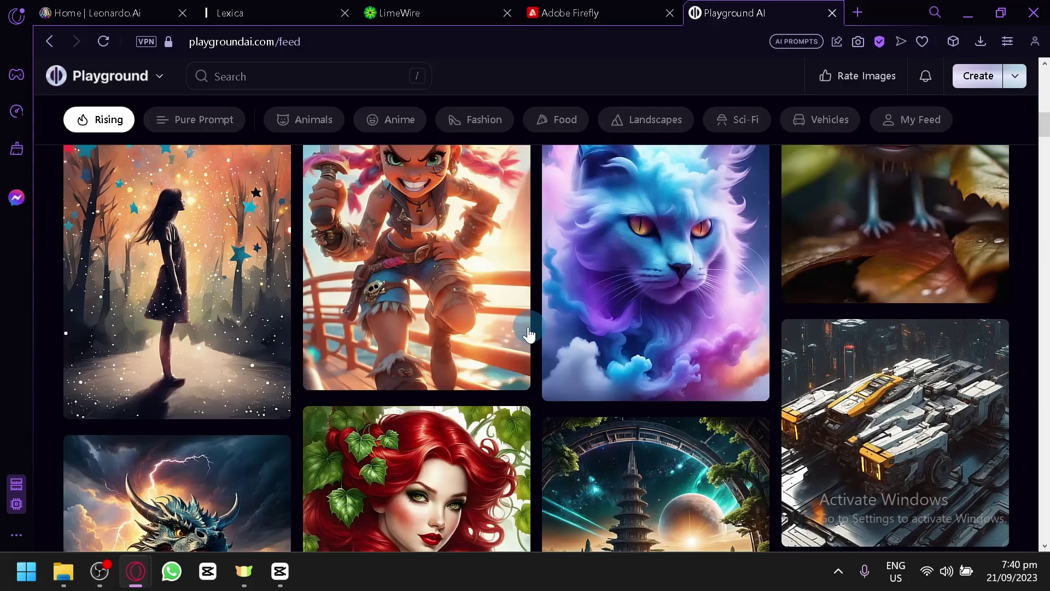
Step: Examine the prompts and generation details of the pirate girl and "creative star Heaven" images, then browse more of the feed
{"action": "left_click", "coordinate": [380, 302]}
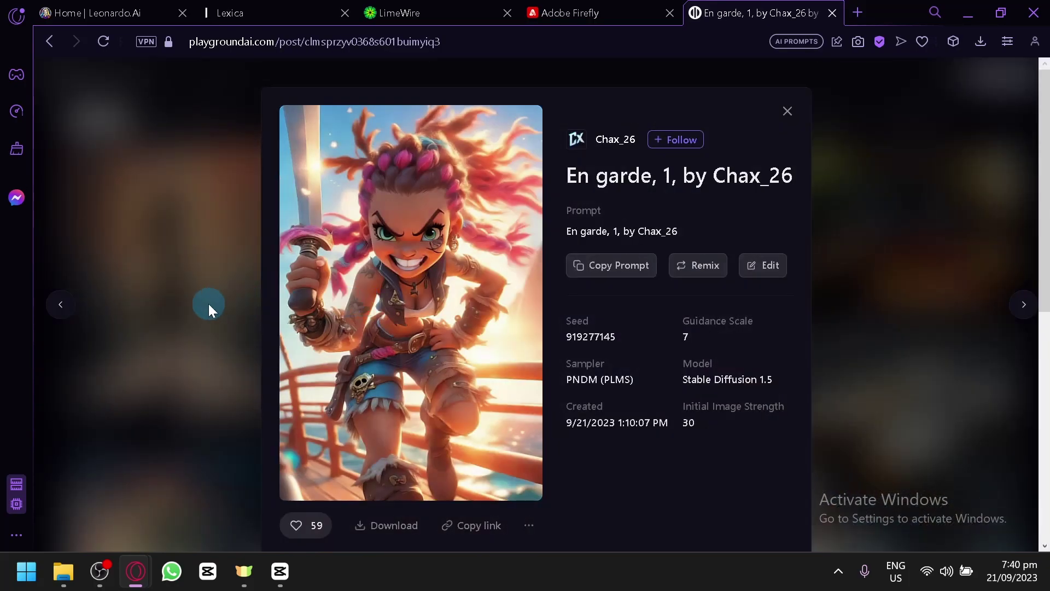
{"action": "left_click", "coordinate": [192, 274]}
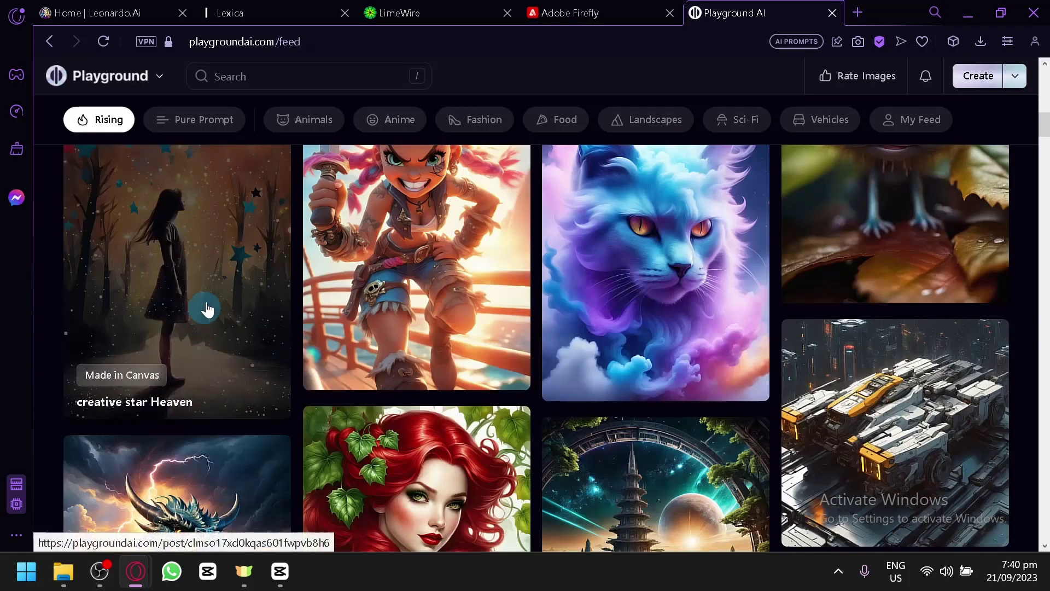
{"action": "left_click", "coordinate": [210, 301]}
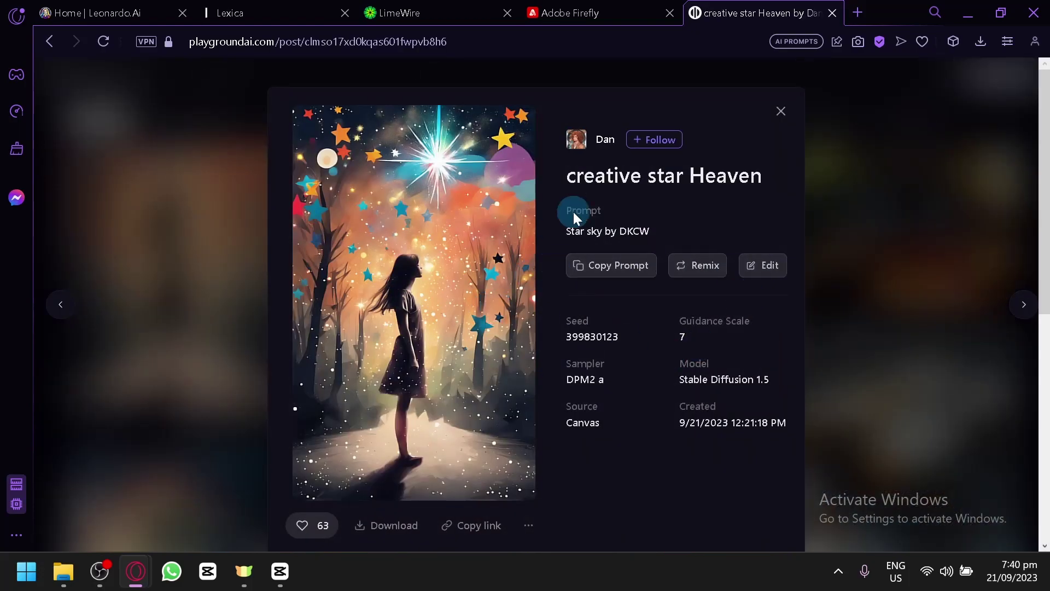
{"action": "scroll", "coordinate": [614, 407], "scroll_direction": "down", "scroll_amount": 8}
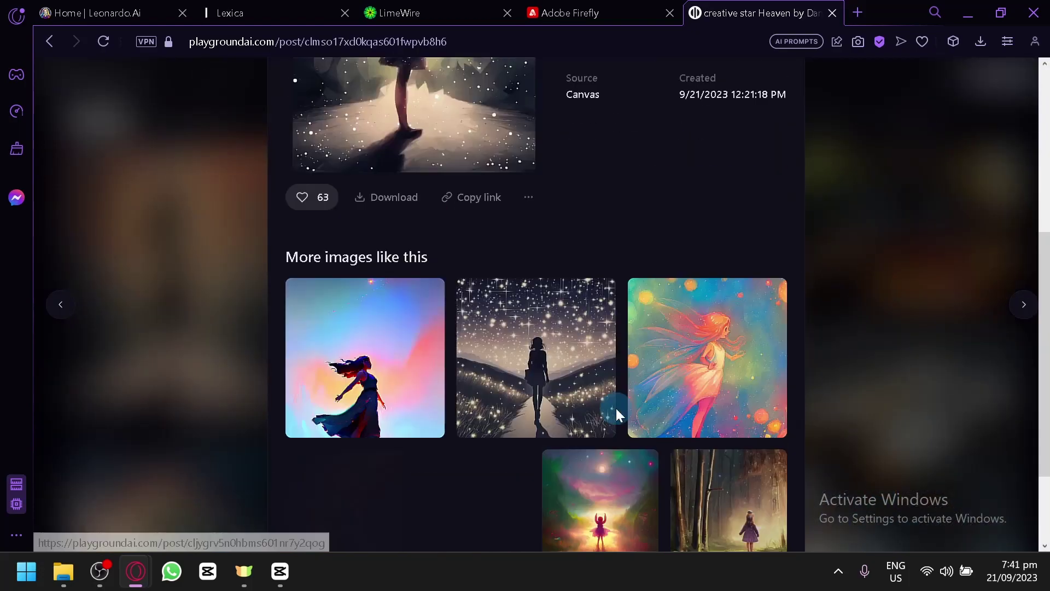
{"action": "left_click", "coordinate": [908, 420]}
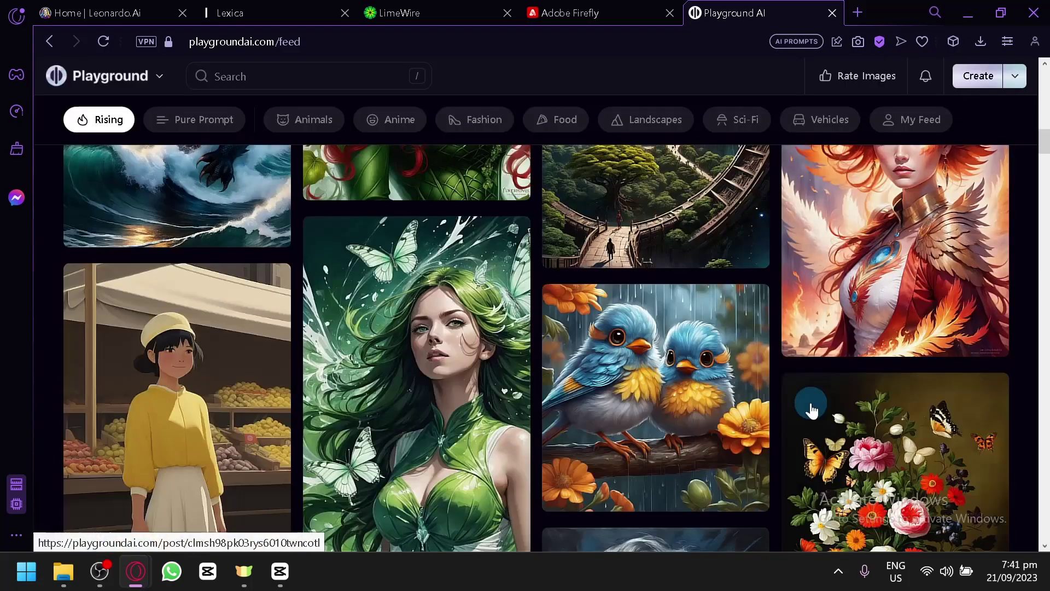
{"action": "scroll", "coordinate": [738, 274], "scroll_direction": "down", "scroll_amount": 5}
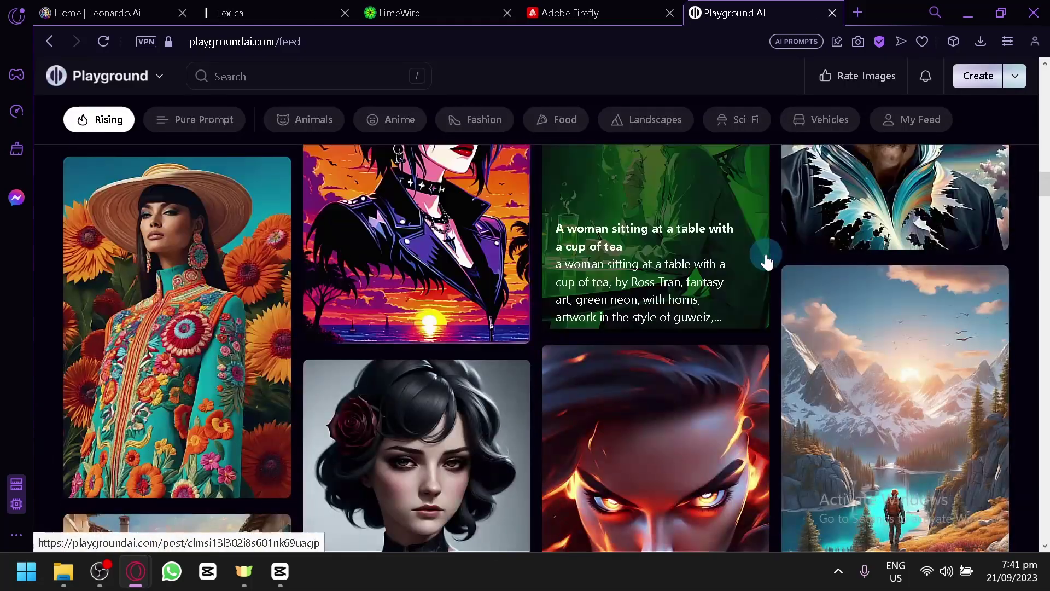
{"action": "scroll", "coordinate": [777, 262], "scroll_direction": "up", "scroll_amount": 5}
Step: Create a new Playground canvas and review its image dimensions, prompt guidance, quality and seed settings
{"action": "left_click", "coordinate": [980, 75]}
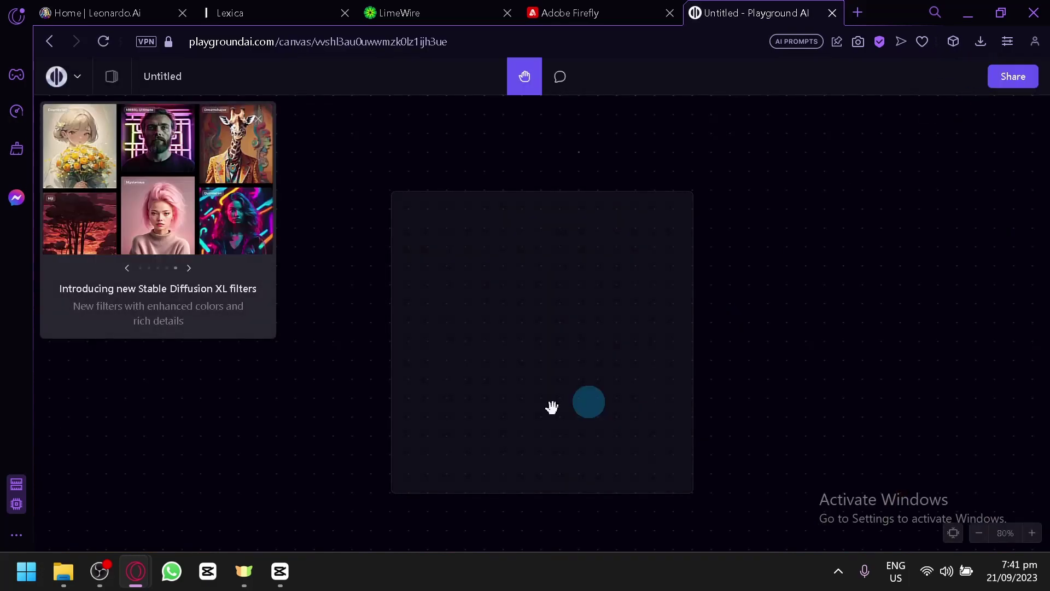
{"action": "left_click", "coordinate": [485, 358]}
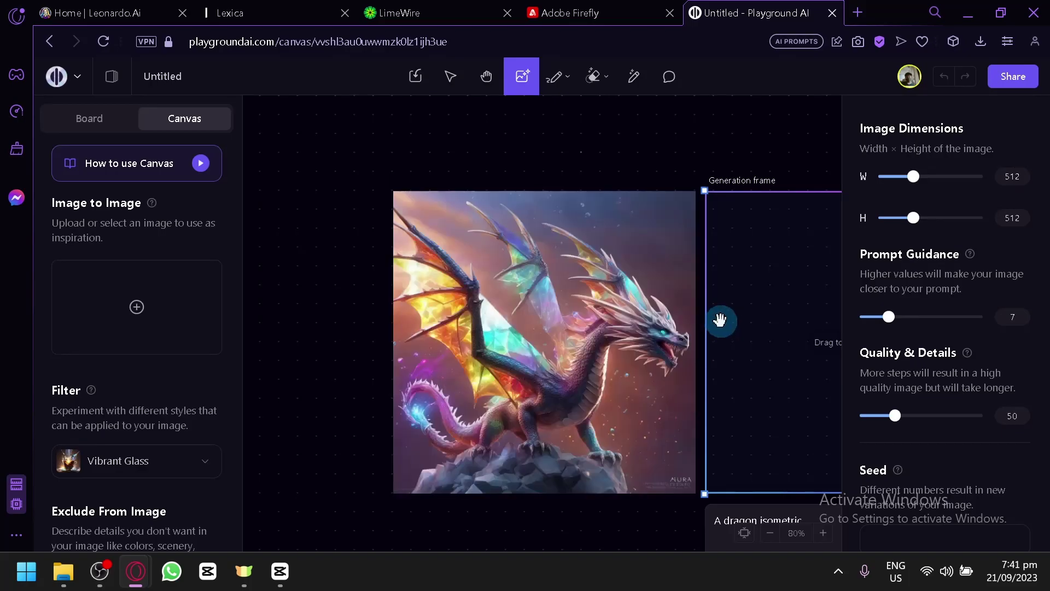
{"action": "left_click", "coordinate": [538, 268]}
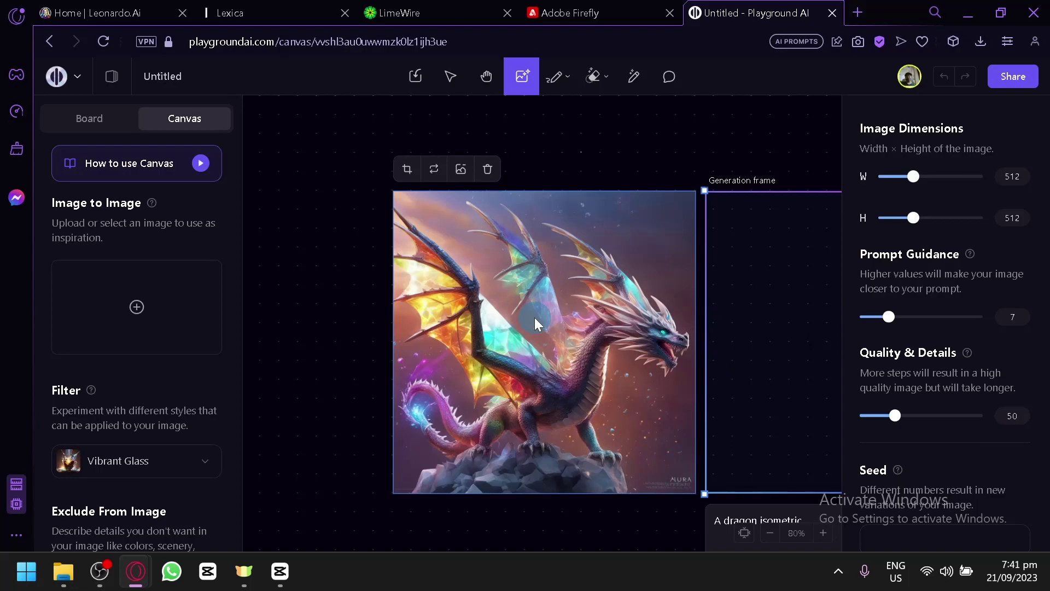
{"action": "scroll", "coordinate": [164, 309], "scroll_direction": "down", "scroll_amount": 4}
{"action": "scroll", "coordinate": [128, 303], "scroll_direction": "up", "scroll_amount": 4}
{"action": "scroll", "coordinate": [1023, 224], "scroll_direction": "down", "scroll_amount": 2}
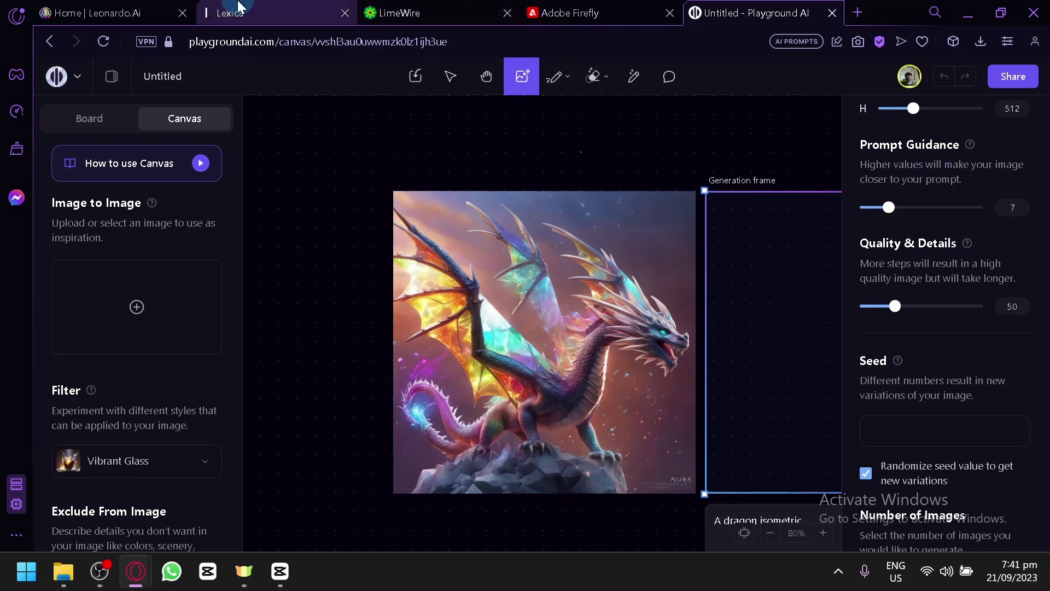
Step: Switch back to the Leonardo.Ai home page
{"action": "left_click", "coordinate": [117, 8]}
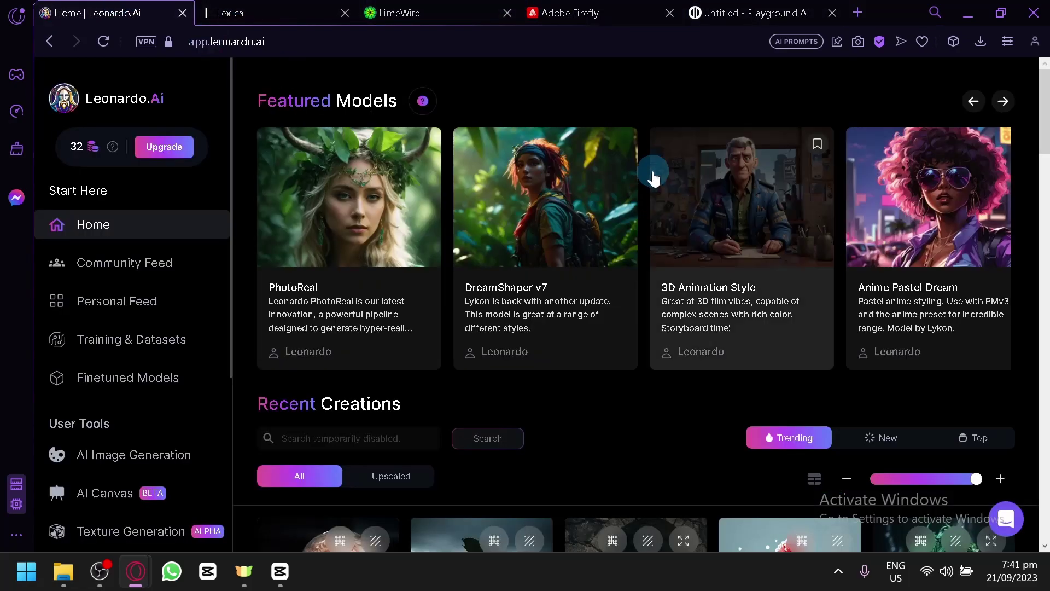